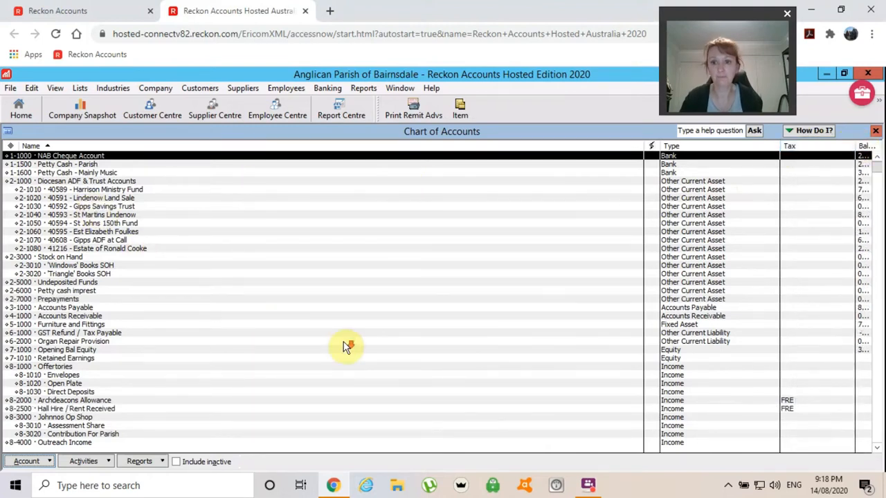
Review the income accounts in the Chart of Accounts and close the list
{"action": "scroll", "coordinate": [344, 346], "scroll_direction": "down", "scroll_amount": 1}
{"action": "scroll", "coordinate": [344, 346], "scroll_direction": "down", "scroll_amount": 3}
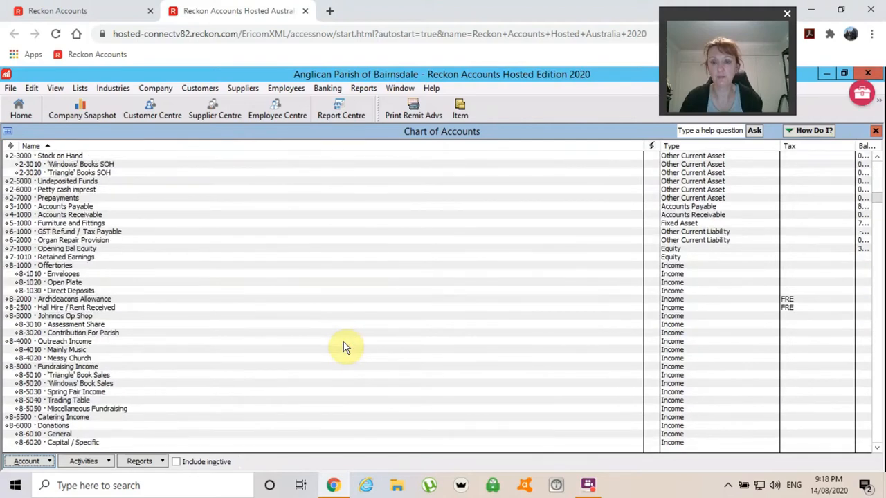
{"action": "scroll", "coordinate": [343, 342], "scroll_direction": "down", "scroll_amount": 3}
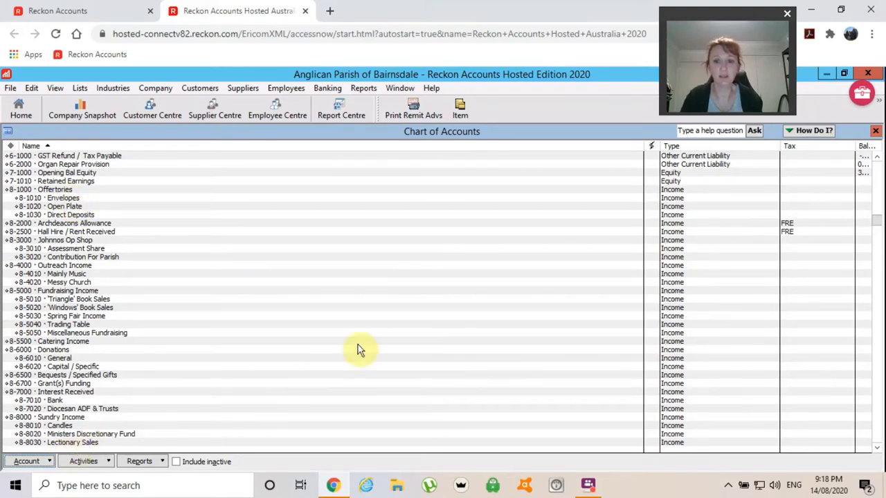
{"action": "scroll", "coordinate": [393, 344], "scroll_direction": "down", "scroll_amount": 1}
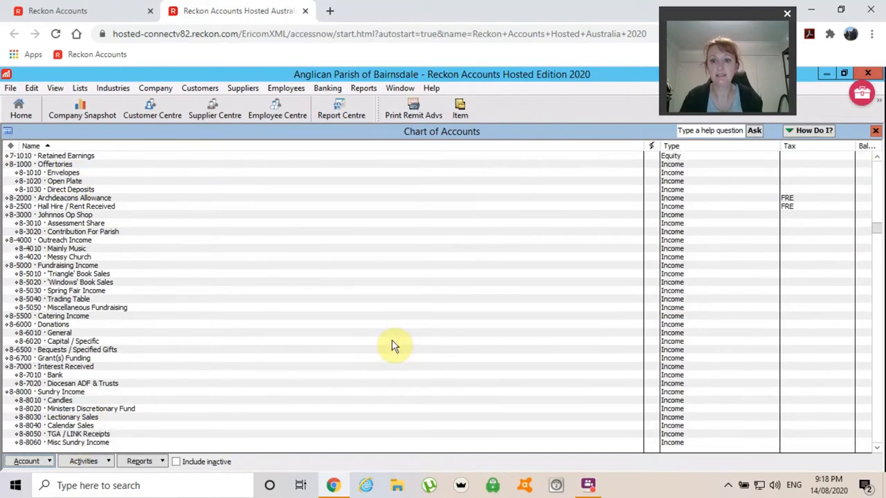
{"action": "scroll", "coordinate": [393, 346], "scroll_direction": "down", "scroll_amount": 1}
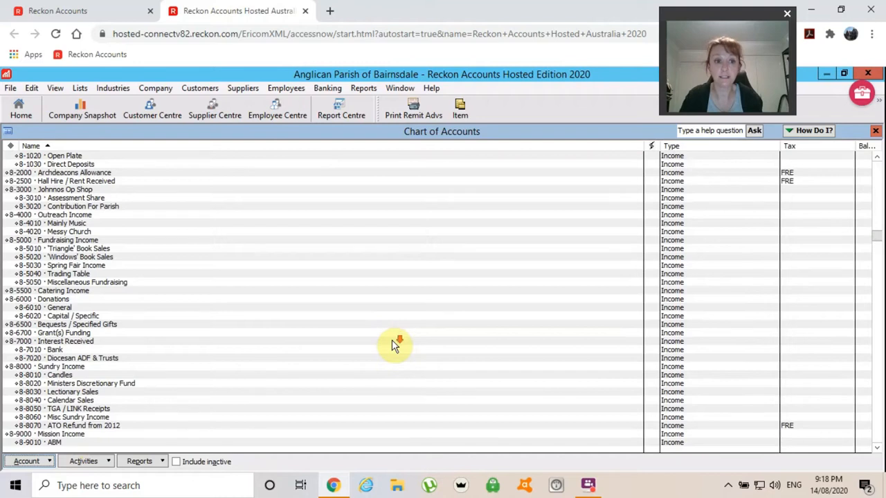
{"action": "scroll", "coordinate": [393, 346], "scroll_direction": "down", "scroll_amount": 1}
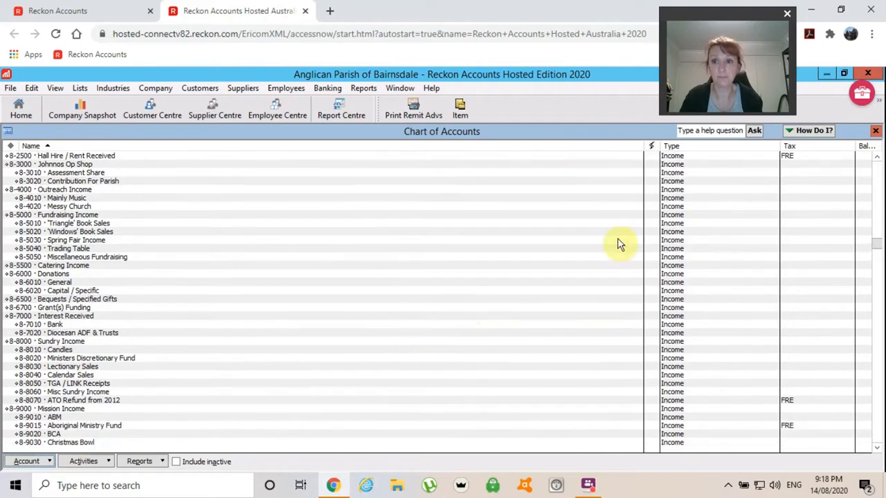
{"action": "left_click", "coordinate": [875, 132]}
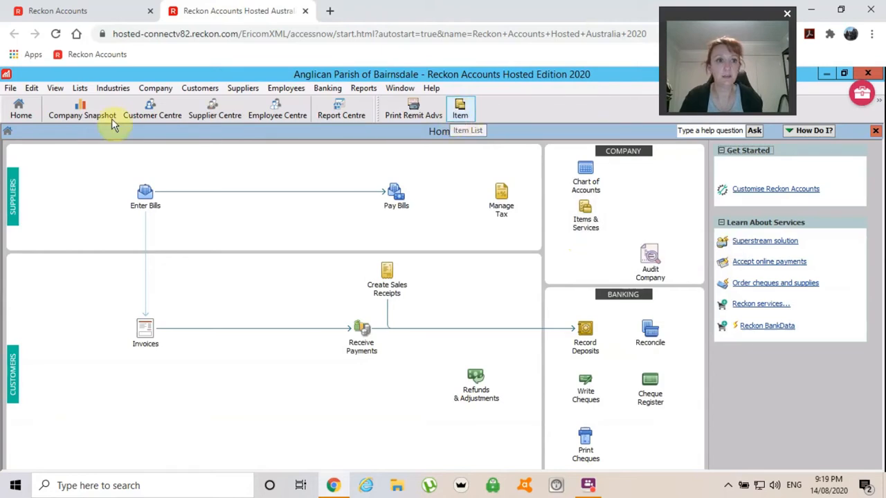
Open the Item List and look through its items, including Interest - Diocese, Hall Hire, Catering and Arch Allow
{"action": "left_click", "coordinate": [82, 91]}
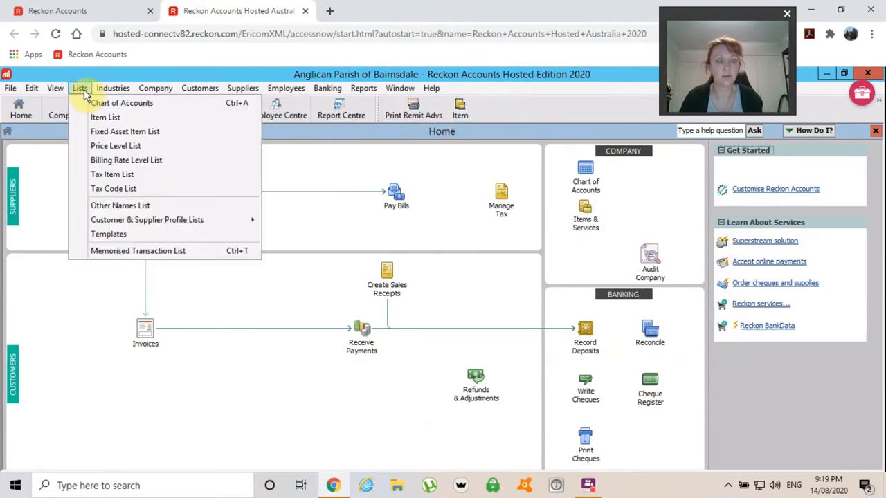
{"action": "left_click", "coordinate": [103, 119]}
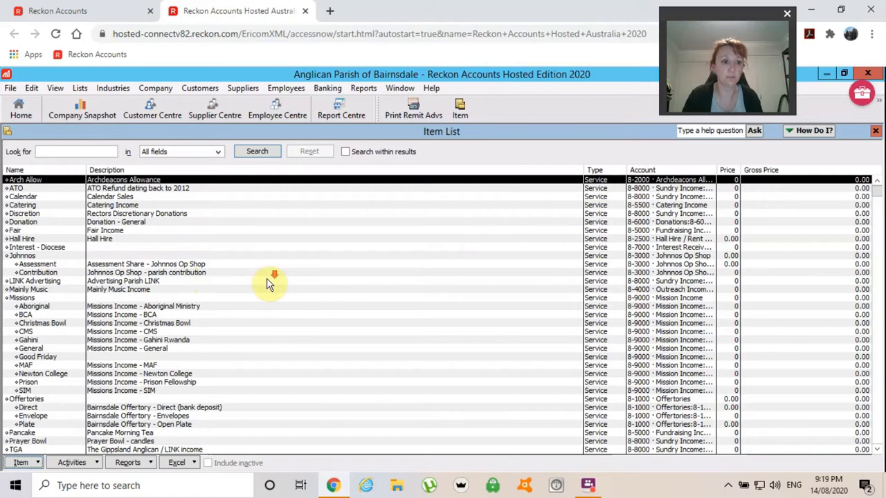
{"action": "scroll", "coordinate": [270, 284], "scroll_direction": "down", "scroll_amount": 1}
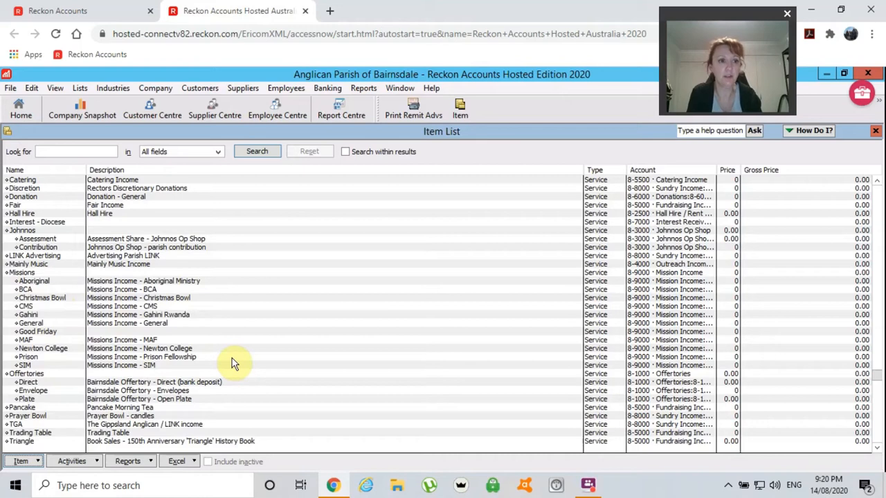
{"action": "left_click", "coordinate": [52, 223]}
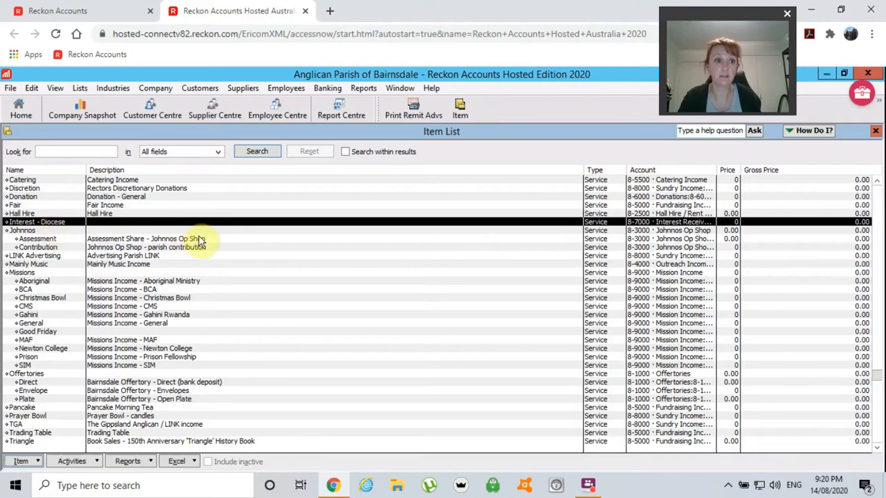
{"action": "left_click", "coordinate": [19, 214]}
{"action": "left_click", "coordinate": [22, 180]}
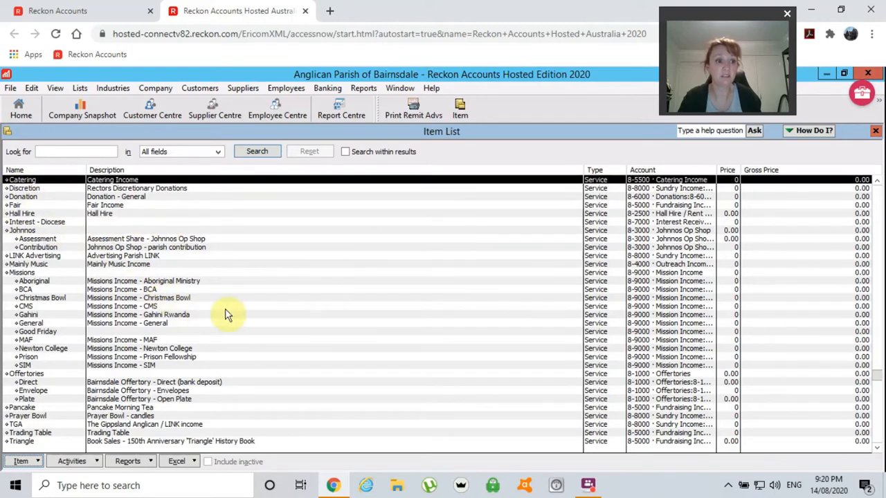
{"action": "scroll", "coordinate": [233, 311], "scroll_direction": "up", "scroll_amount": 1}
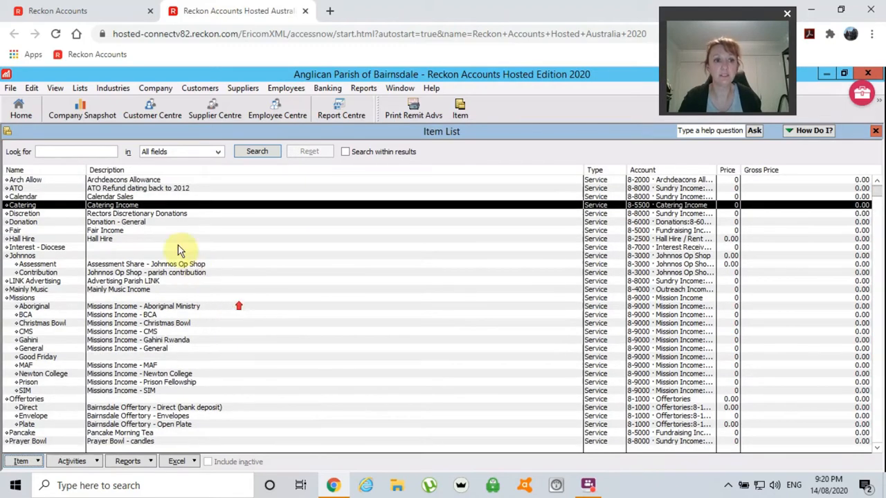
{"action": "left_click", "coordinate": [137, 181]}
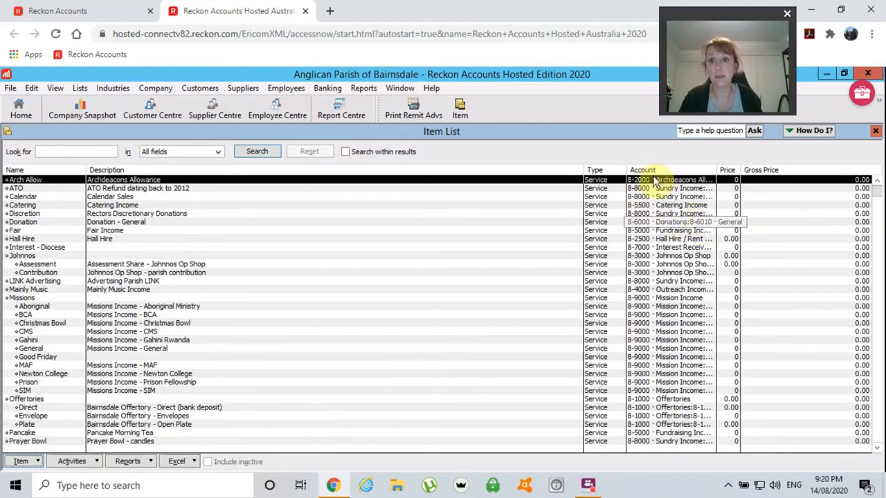
Narrow the Item List's Description column so the full account names fit, and close the list after reviewing the linked accounts
{"action": "left_click_drag", "start_coordinate": [583, 169], "coordinate": [557, 170]}
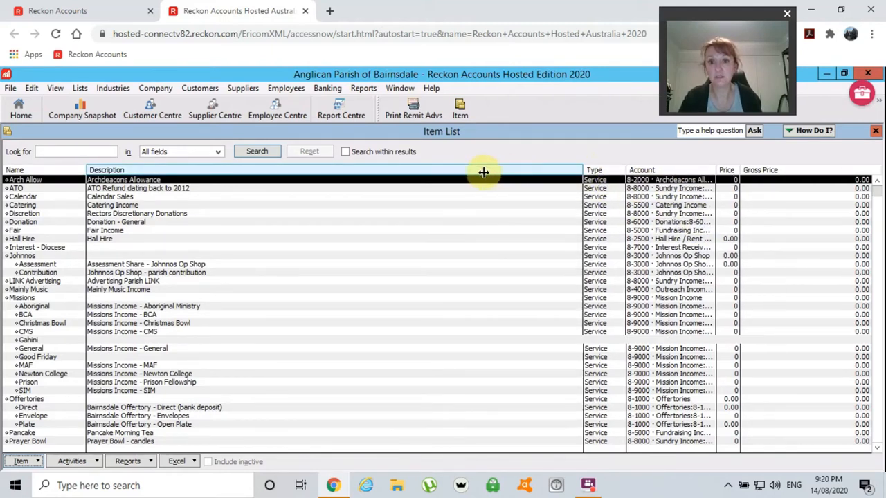
{"action": "left_click_drag", "start_coordinate": [433, 174], "coordinate": [363, 185]}
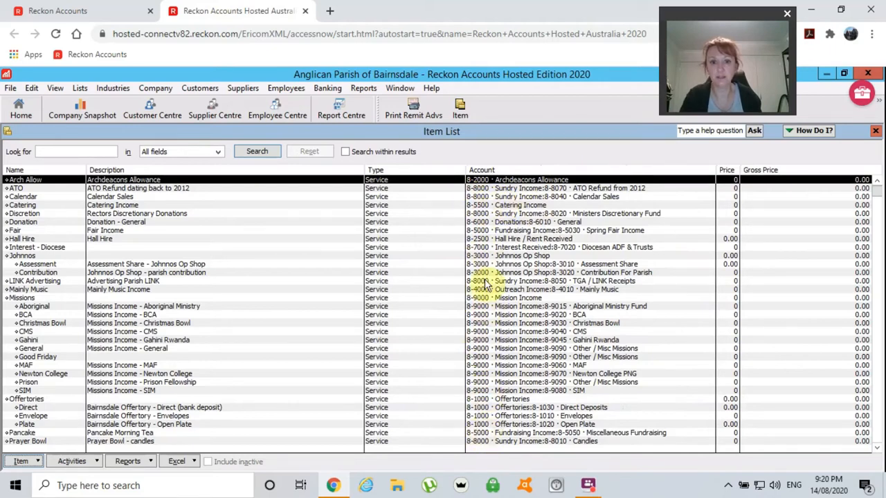
{"action": "scroll", "coordinate": [641, 335], "scroll_direction": "down", "scroll_amount": 2}
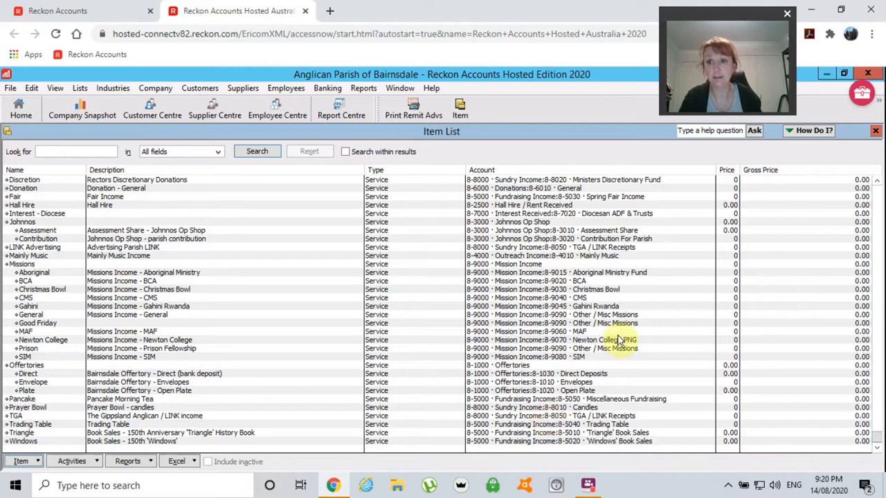
{"action": "left_click", "coordinate": [874, 132]}
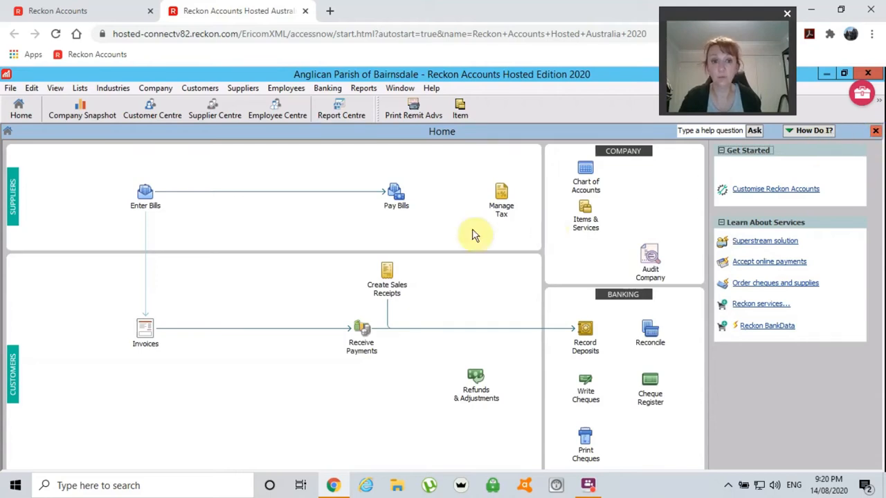
Start a new sales receipt for the customer Direct Deposit, keeping the proposed template, date and sale number
{"action": "left_click", "coordinate": [388, 291]}
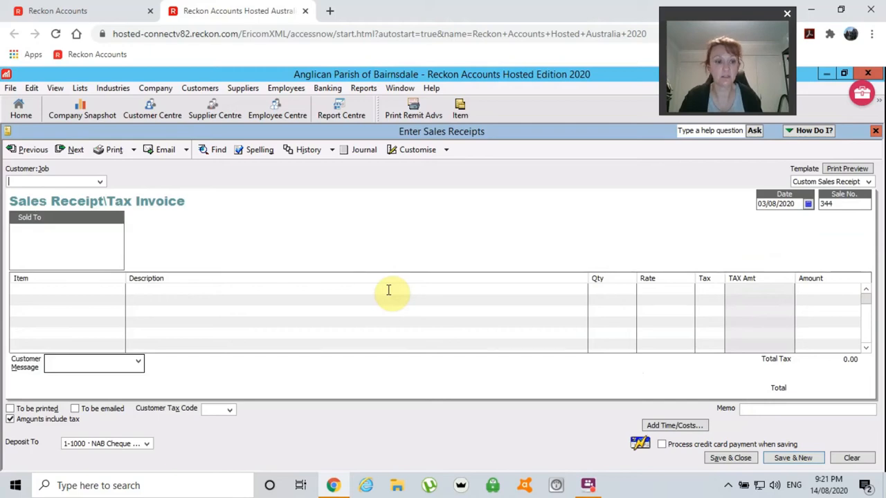
{"action": "type", "text": "Di"}
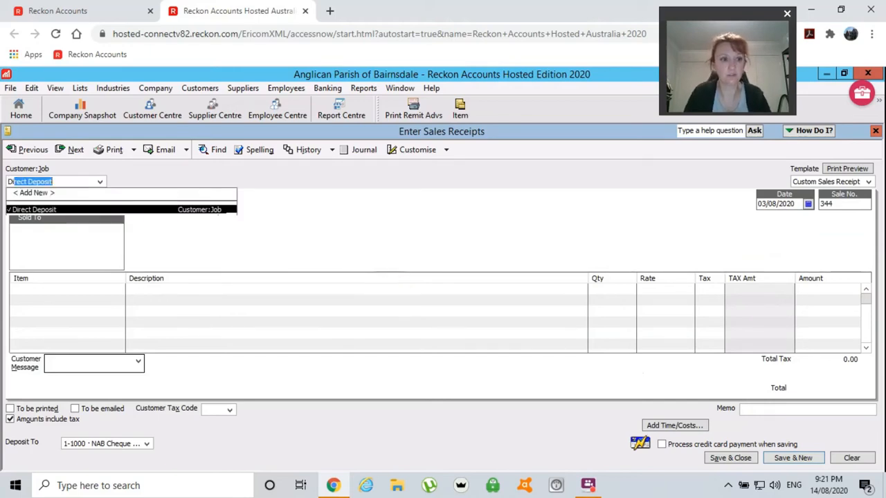
{"action": "type", "text": "r"}
{"action": "key", "text": "Tab"}
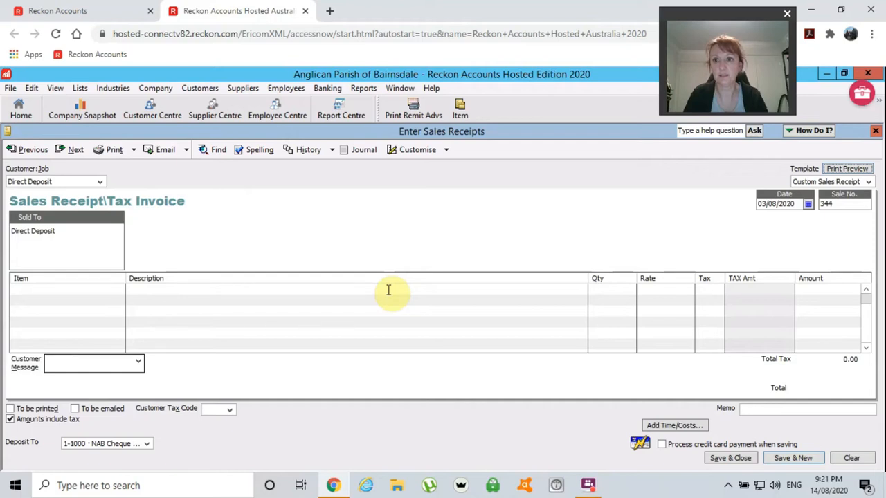
{"action": "key", "text": "Tab"}
{"action": "key", "text": "Tab"}
{"action": "key", "text": "Tab"}
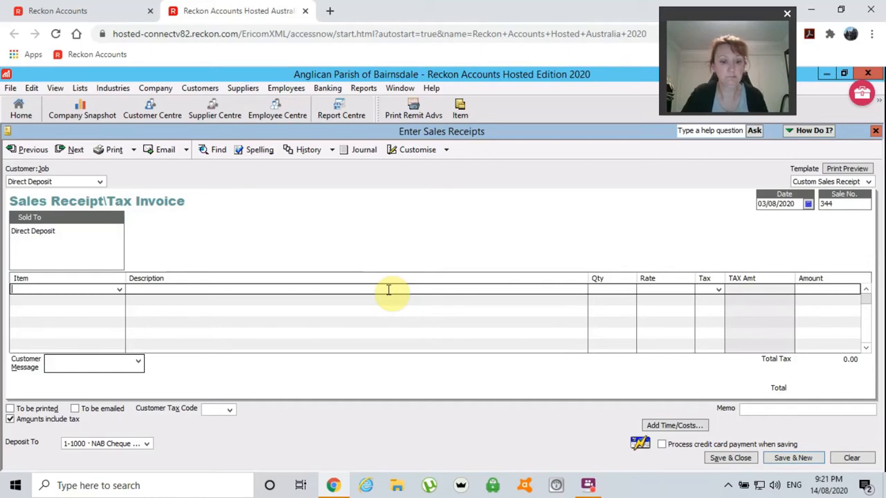
{"action": "type", "text": "lec"}
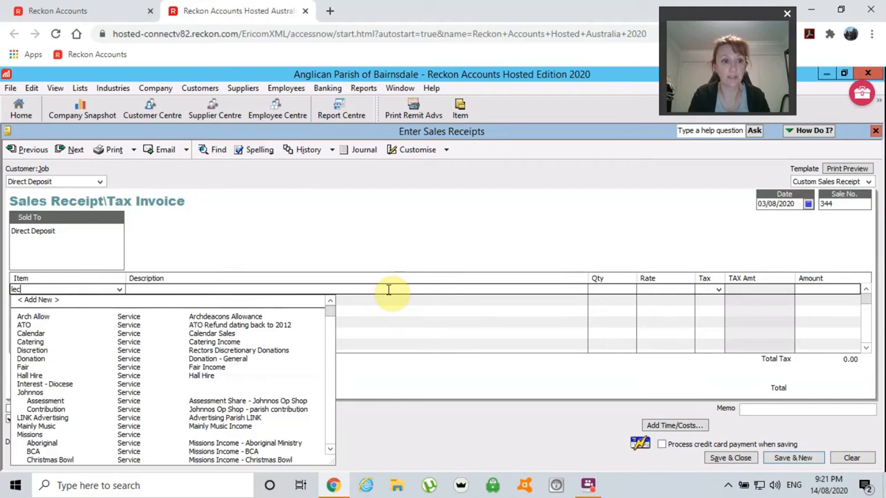
{"action": "key", "text": "BackSpace"}
{"action": "key", "text": "BackSpace"}
{"action": "key", "text": "BackSpace"}
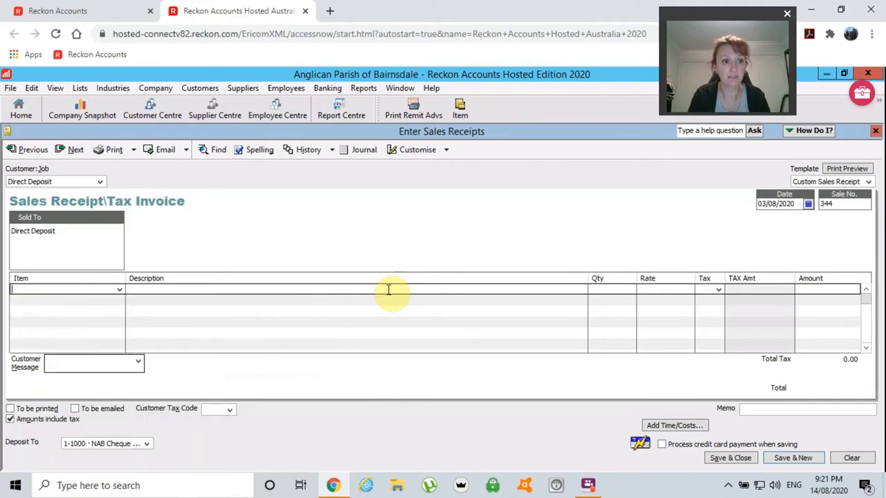
Enter Lectionaries as the receipt's first item and add it as a new item of type Service
{"action": "type", "text": "Le"}
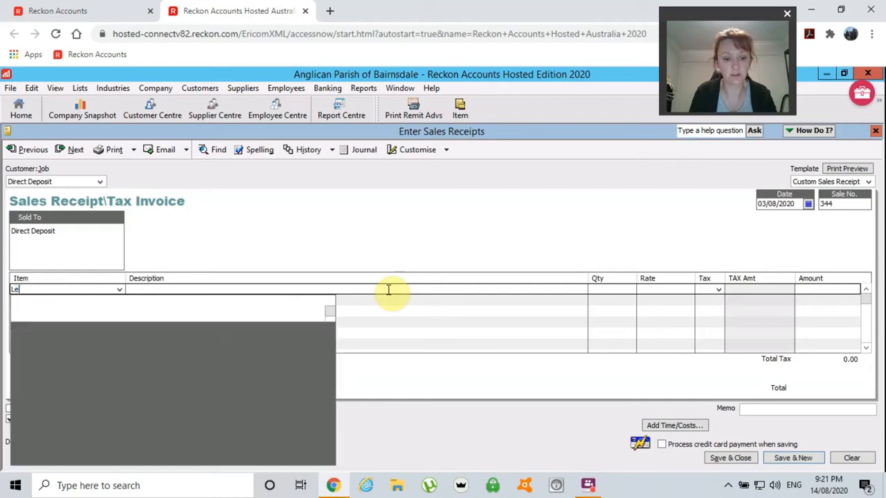
{"action": "type", "text": "ctionaries"}
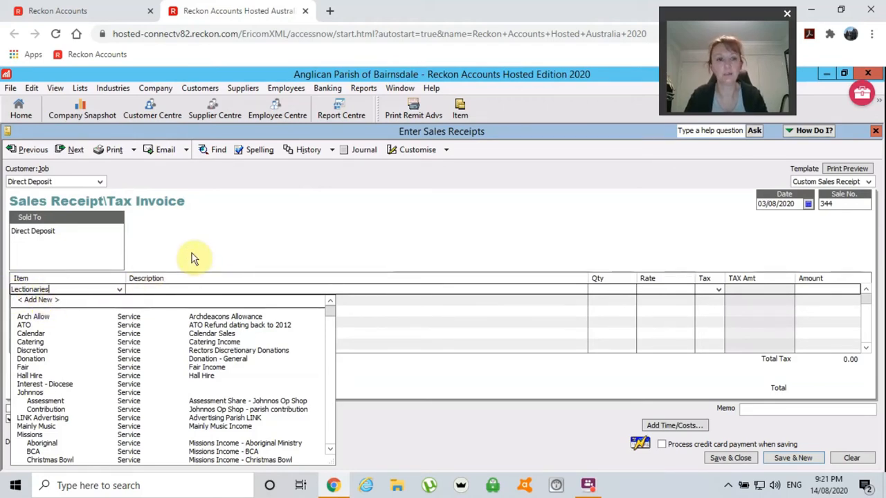
{"action": "key", "text": "Tab"}
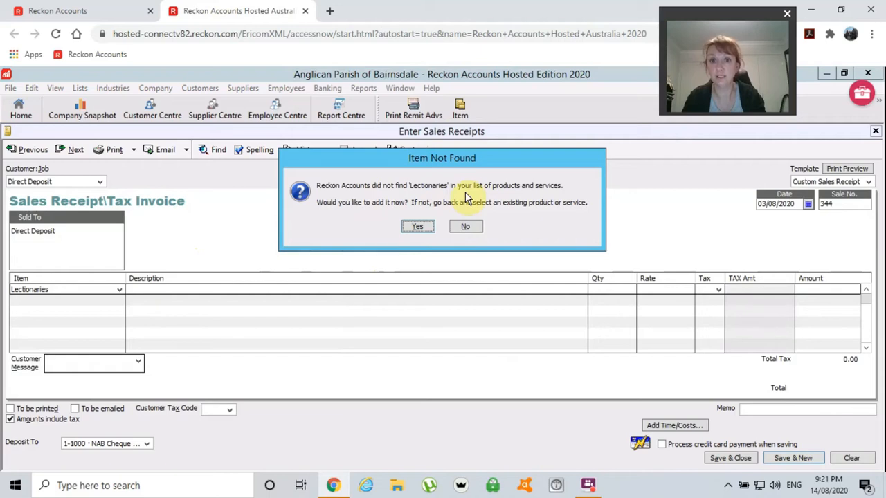
{"action": "left_click", "coordinate": [418, 227]}
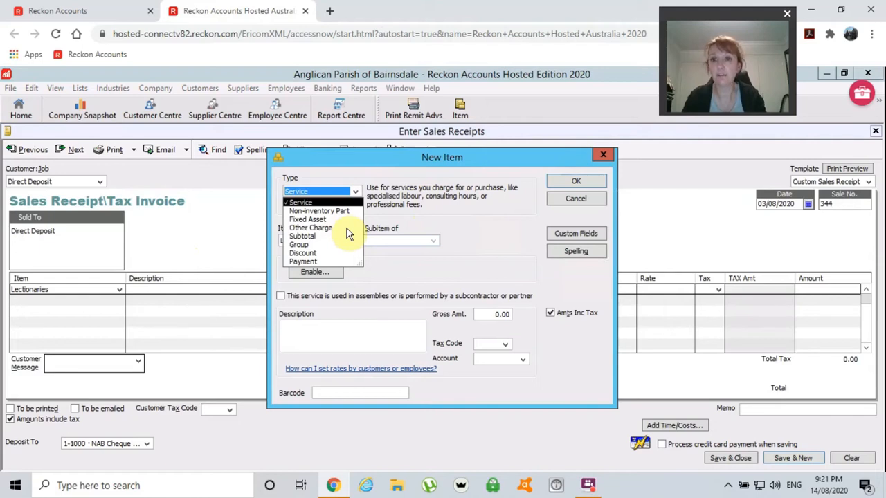
{"action": "left_click", "coordinate": [301, 204]}
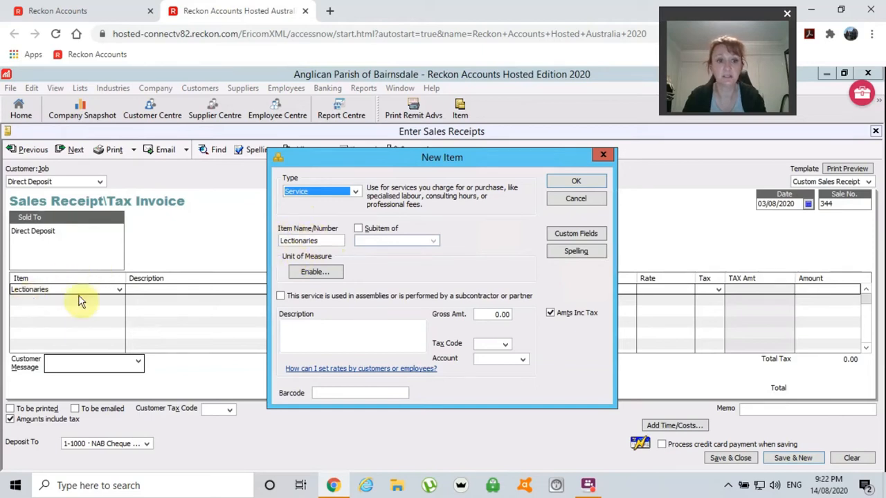
{"action": "left_click", "coordinate": [358, 229]}
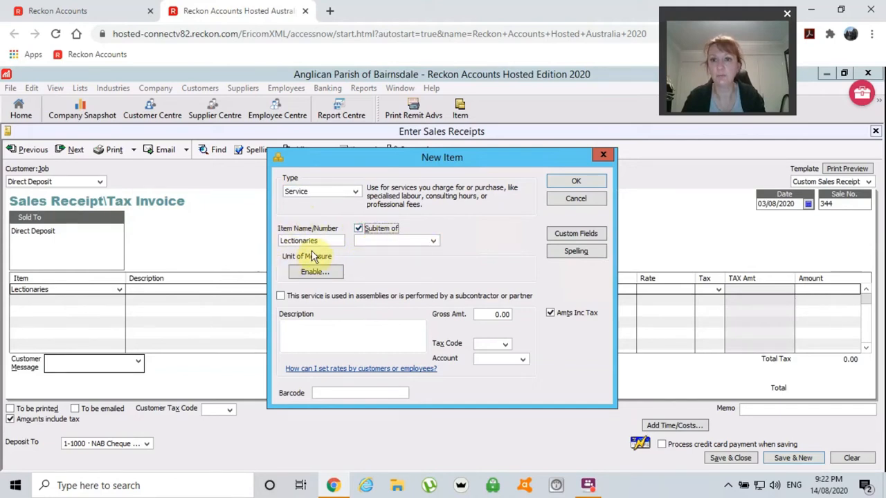
{"action": "left_click", "coordinate": [434, 243]}
{"action": "left_click", "coordinate": [434, 242]}
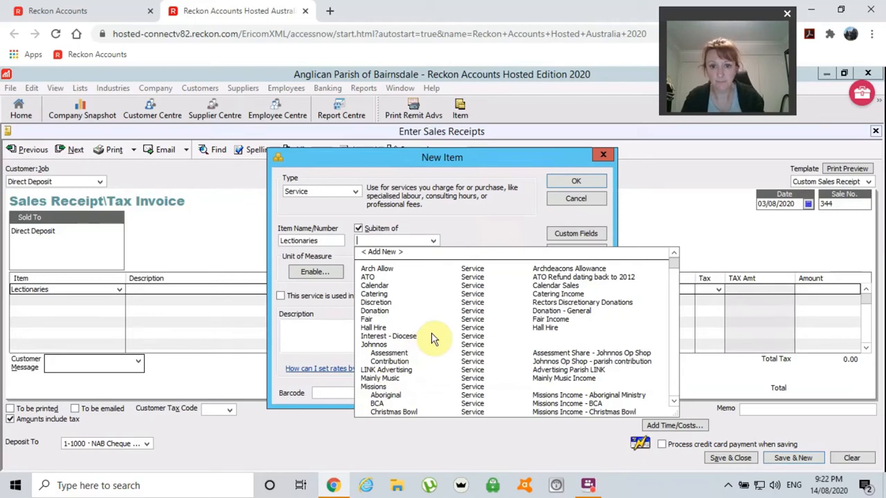
{"action": "scroll", "coordinate": [434, 338], "scroll_direction": "down", "scroll_amount": 3}
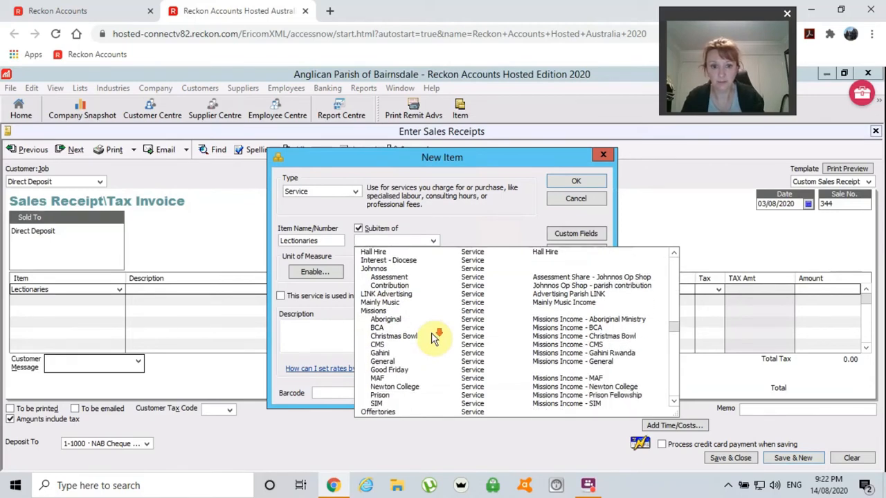
{"action": "scroll", "coordinate": [434, 337], "scroll_direction": "down", "scroll_amount": 1}
{"action": "scroll", "coordinate": [434, 338], "scroll_direction": "down", "scroll_amount": 2}
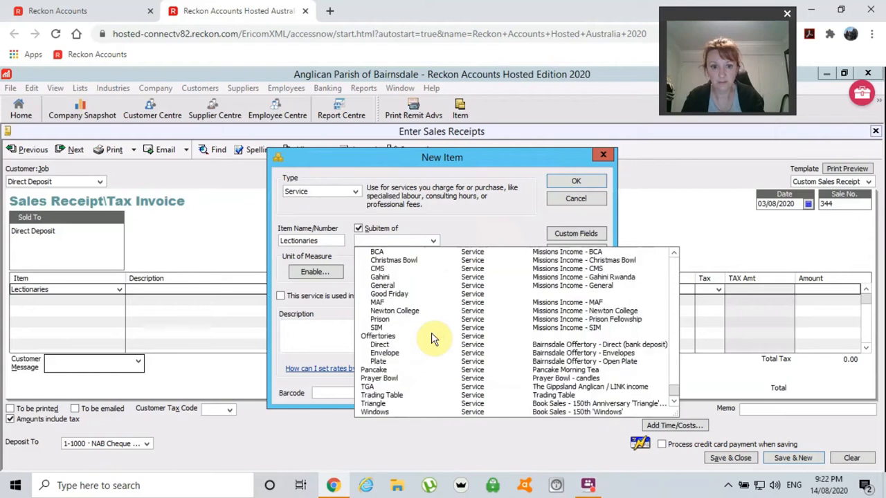
{"action": "left_click", "coordinate": [358, 230]}
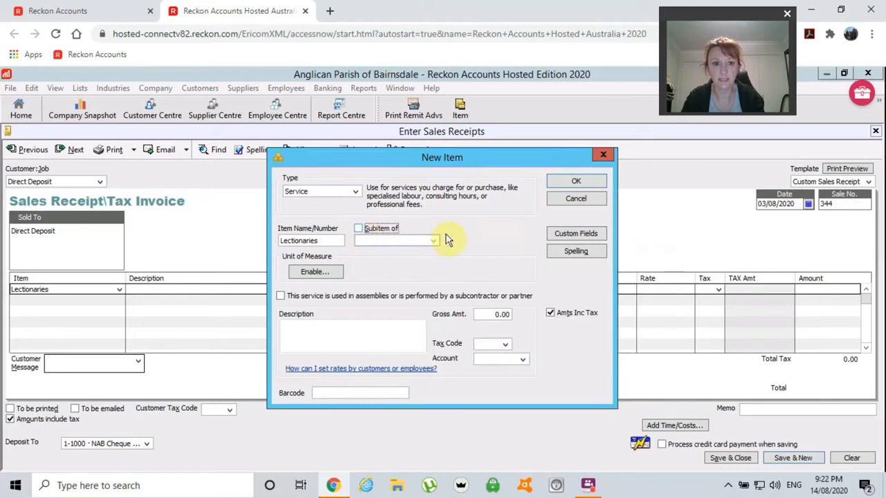
Describe the new Lectionaries item as Lectionary Sales and assign it the FRE (GST Free Supplies) tax code
{"action": "left_click", "coordinate": [315, 326]}
{"action": "type", "text": "L"}
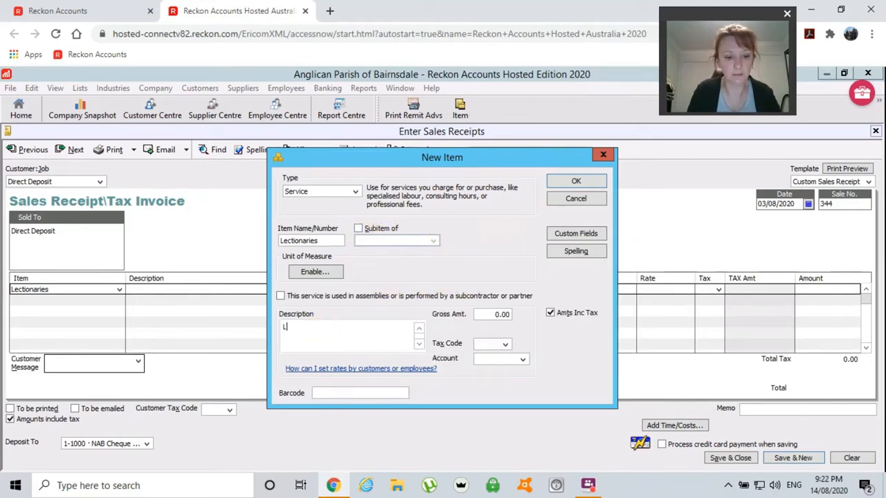
{"action": "type", "text": "ectionary S"}
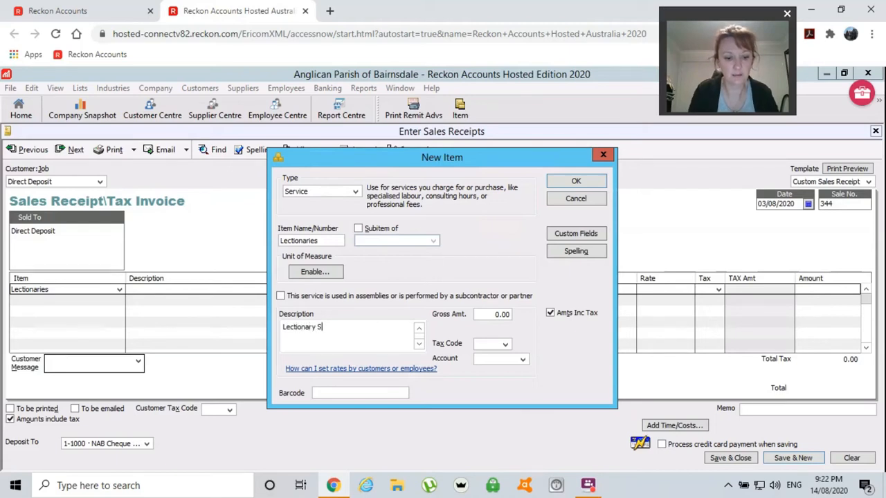
{"action": "type", "text": "ales"}
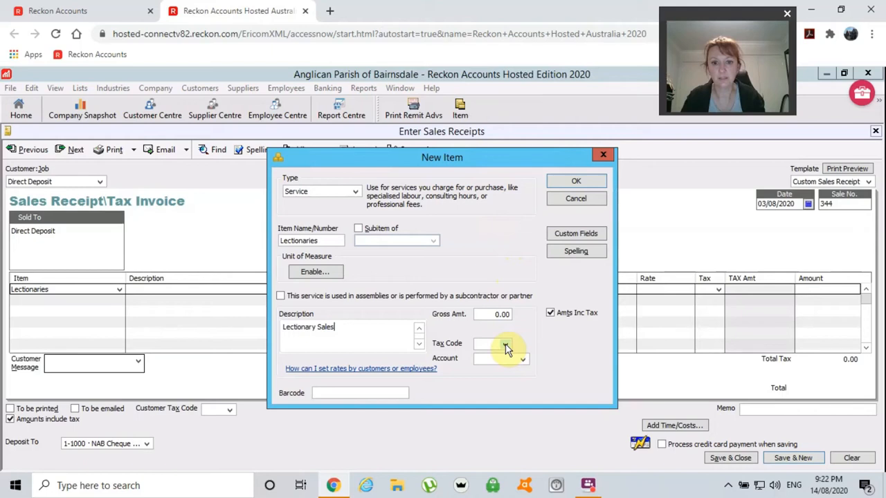
{"action": "left_click", "coordinate": [505, 346]}
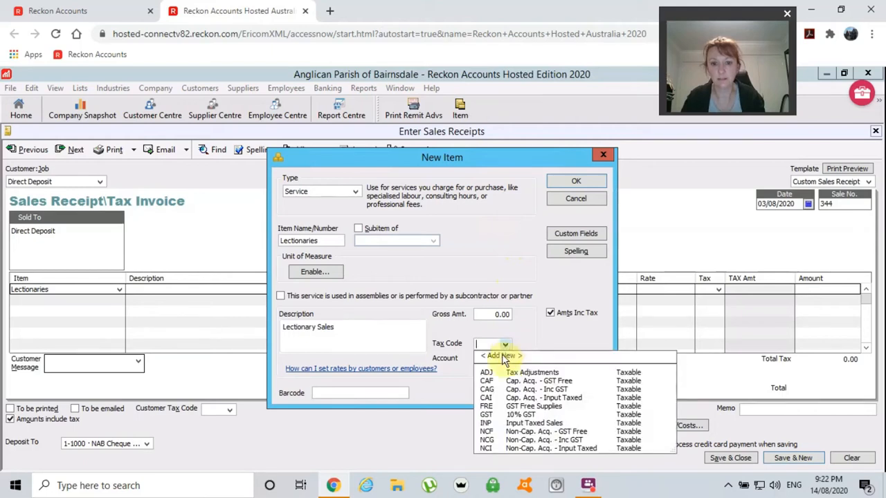
{"action": "left_click", "coordinate": [487, 406]}
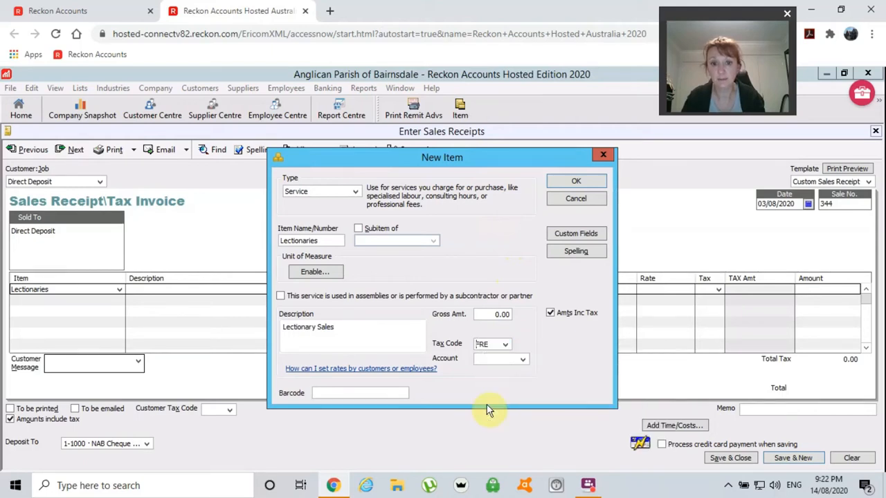
Link the Lectionaries item to the income account 8-8030 Lectionary Sales and save the new item
{"action": "left_click", "coordinate": [523, 361]}
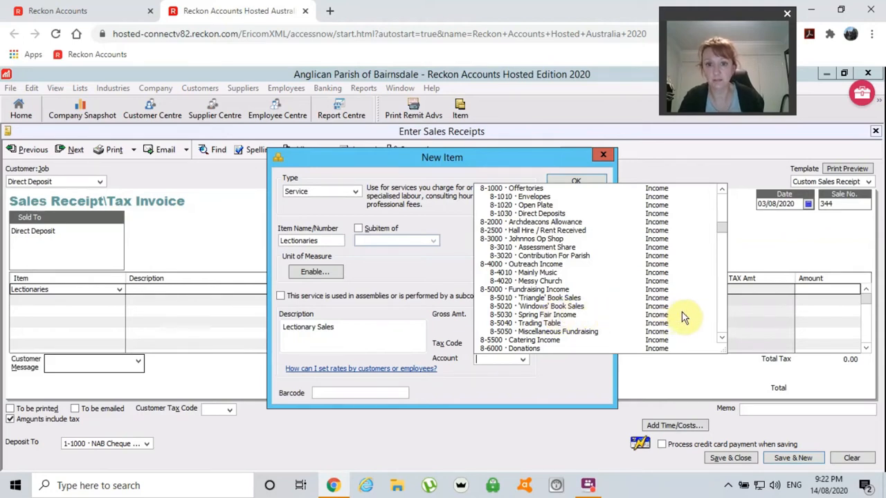
{"action": "scroll", "coordinate": [683, 317], "scroll_direction": "down", "scroll_amount": 2}
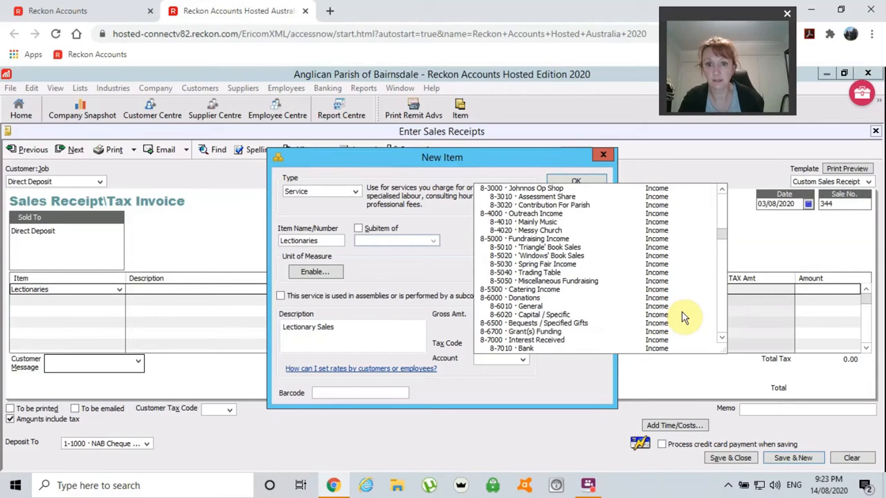
{"action": "scroll", "coordinate": [683, 317], "scroll_direction": "down", "scroll_amount": 1}
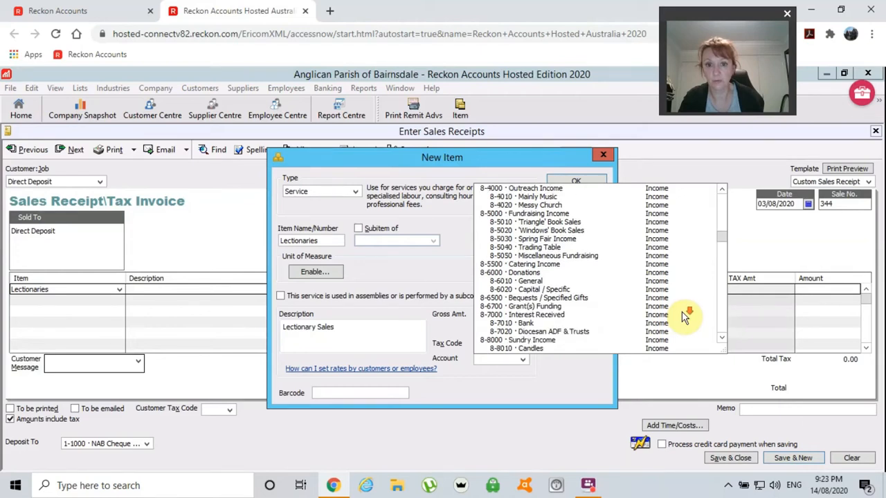
{"action": "scroll", "coordinate": [683, 317], "scroll_direction": "down", "scroll_amount": 1}
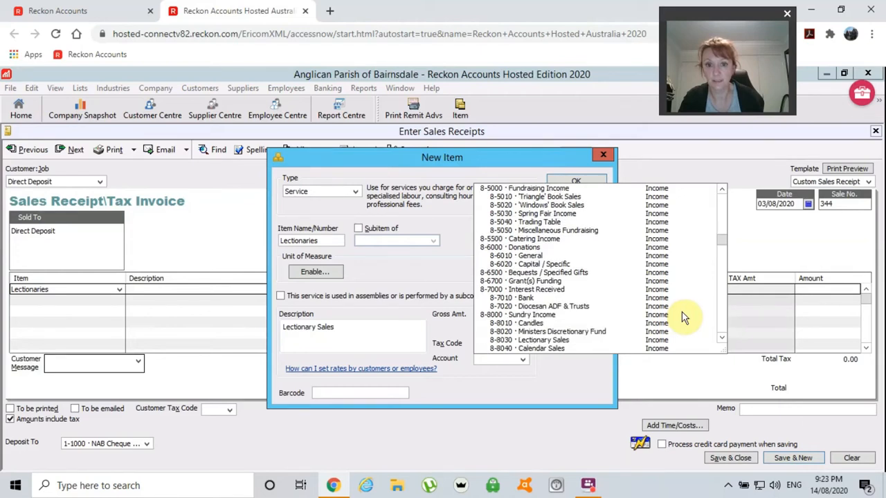
{"action": "left_click", "coordinate": [534, 343]}
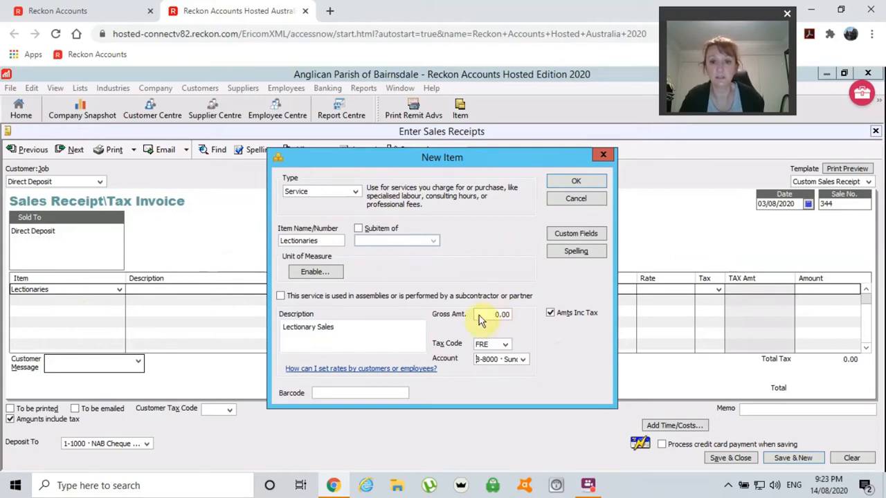
{"action": "left_click", "coordinate": [575, 181]}
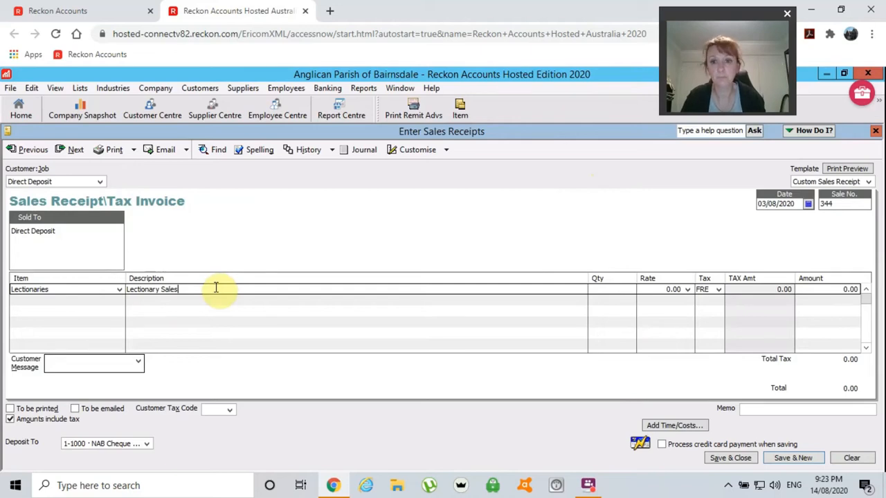
Enter a rate of 13.00 for the Lectionaries line and close the sales receipt without recording it
{"action": "key", "text": "Tab"}
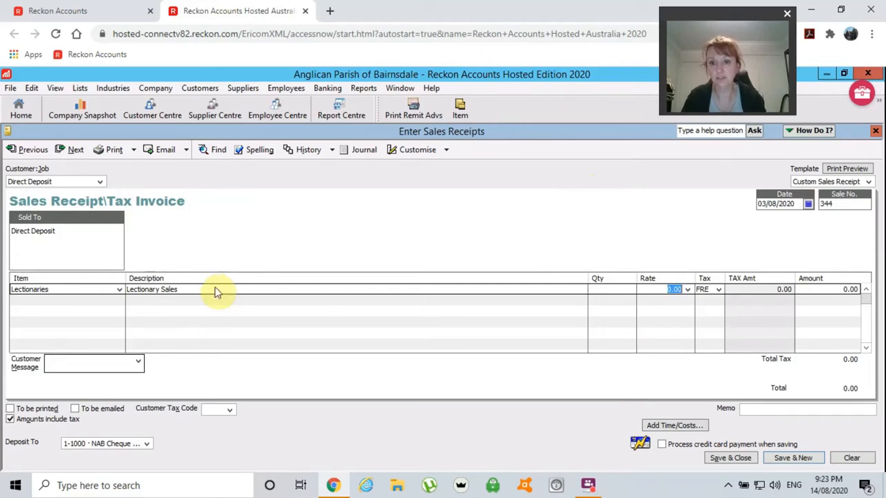
{"action": "type", "text": "13"}
{"action": "key", "text": "Tab"}
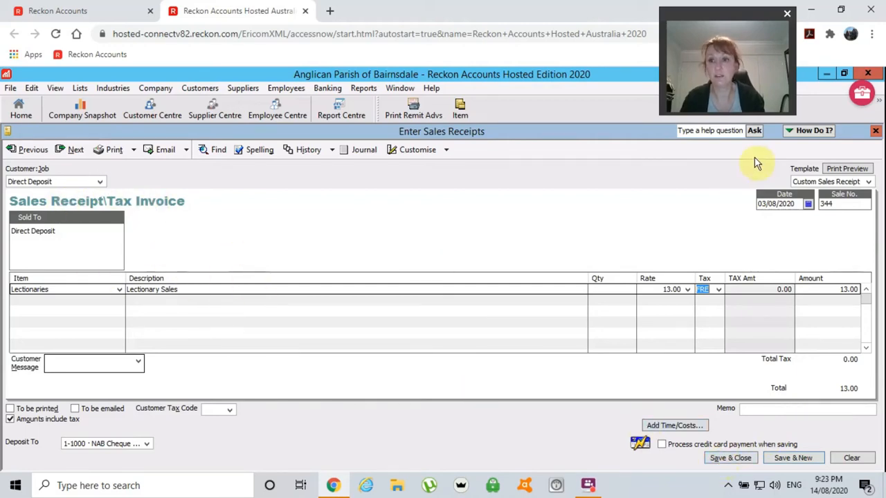
{"action": "left_click", "coordinate": [875, 132]}
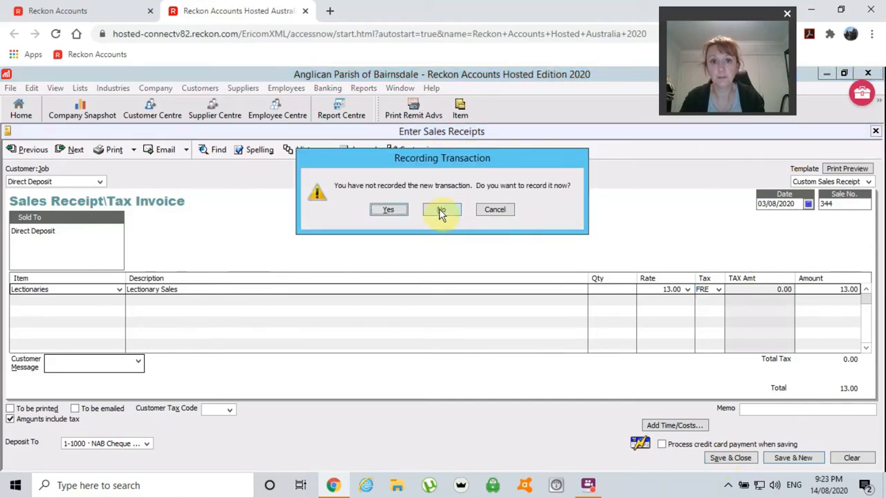
{"action": "left_click", "coordinate": [440, 212]}
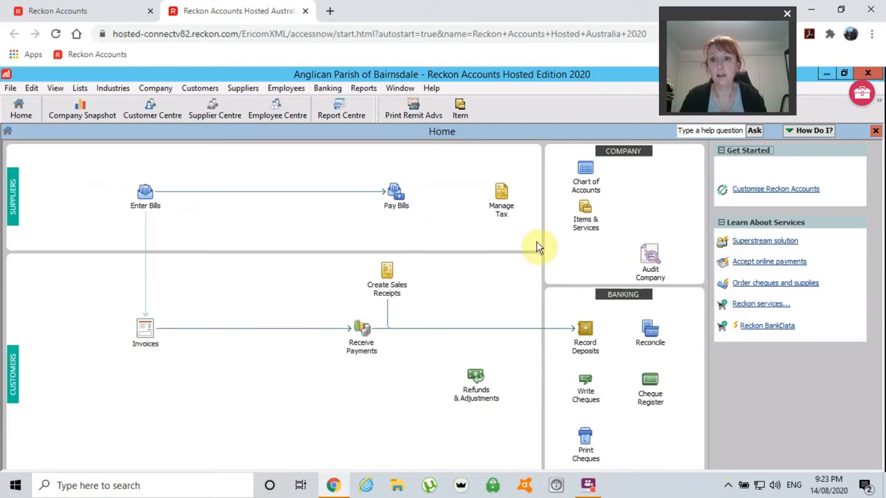
Open the Item List, bring up a blank new item form of type Service, and close the form without saving
{"action": "left_click", "coordinate": [591, 229]}
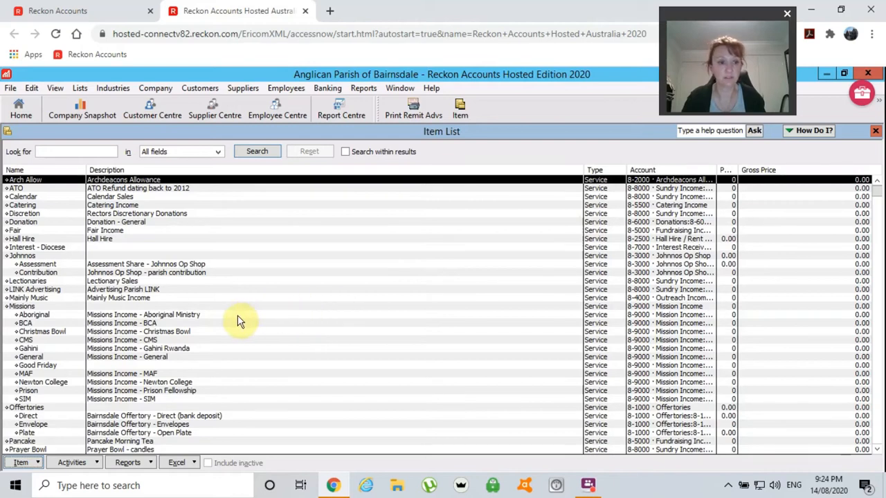
{"action": "left_click", "coordinate": [20, 463]}
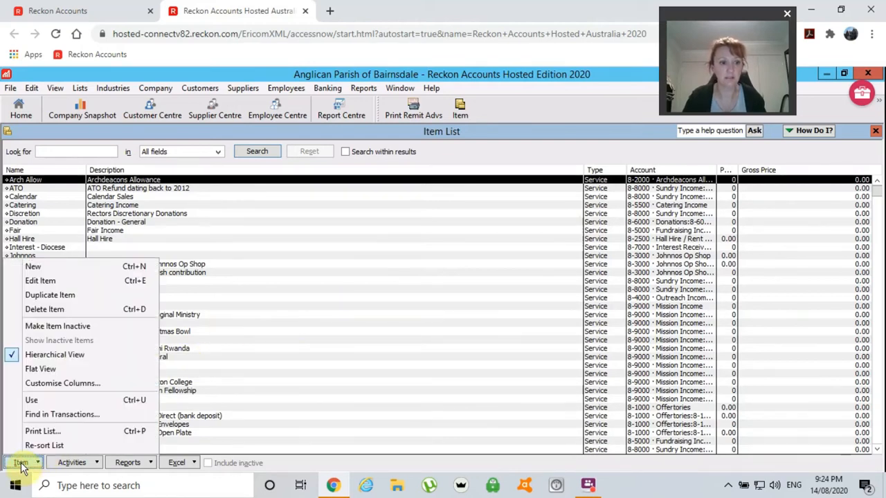
{"action": "left_click", "coordinate": [37, 270]}
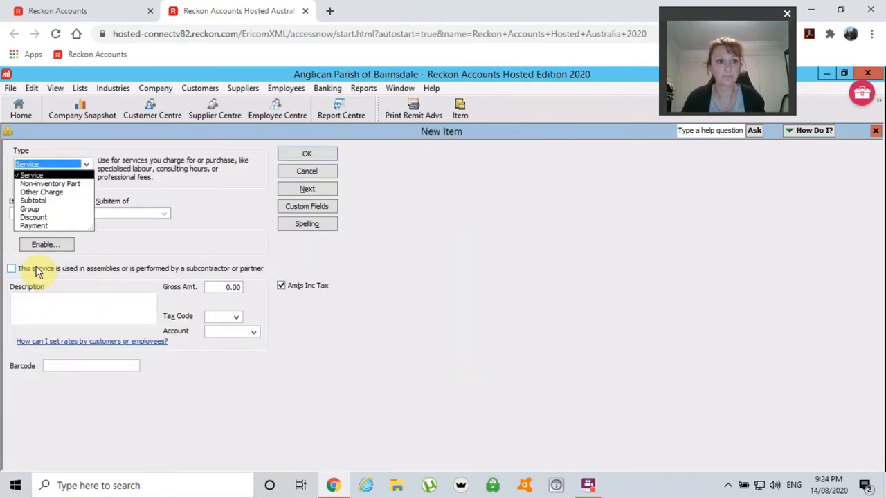
{"action": "left_click", "coordinate": [40, 177]}
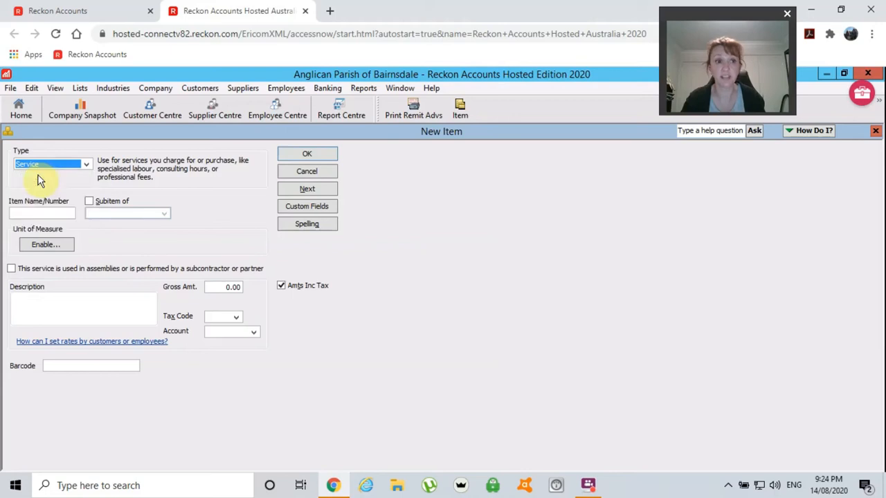
{"action": "left_click", "coordinate": [36, 212]}
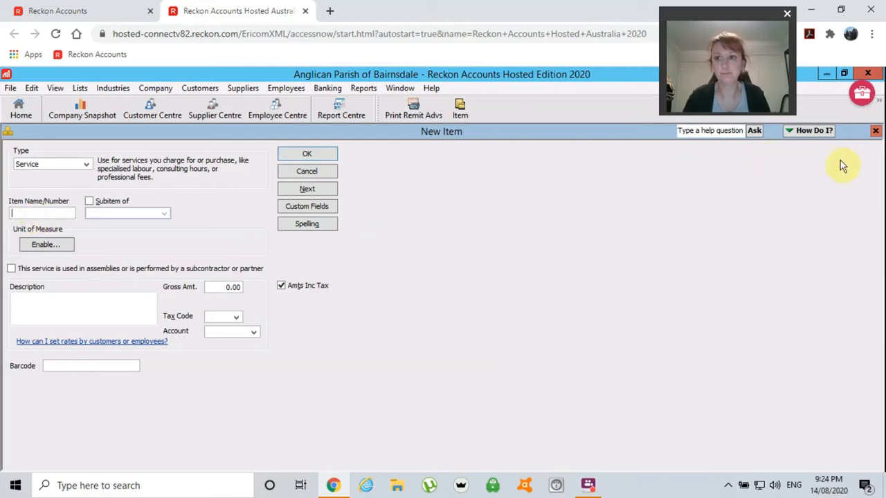
{"action": "left_click", "coordinate": [876, 131]}
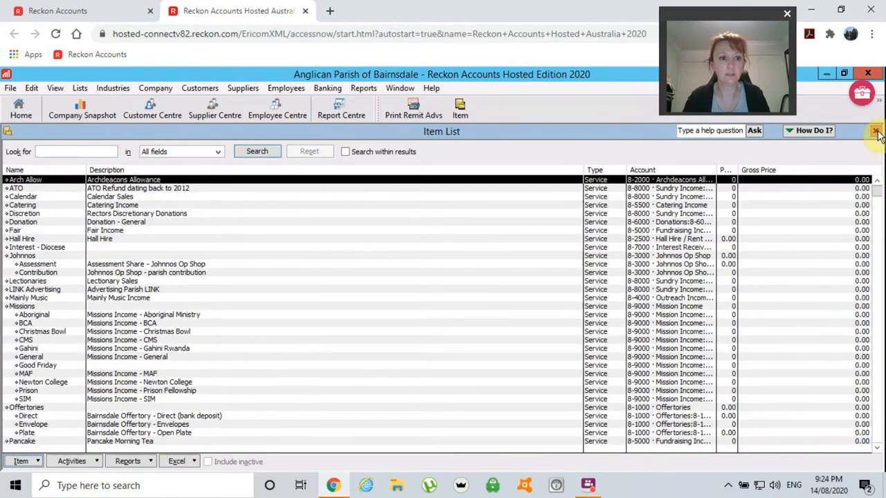
Look through the Item List entries Calendar, Discretion, Donation, Fair, Hall Hire and Interest - Diocese
{"action": "left_click", "coordinate": [21, 198]}
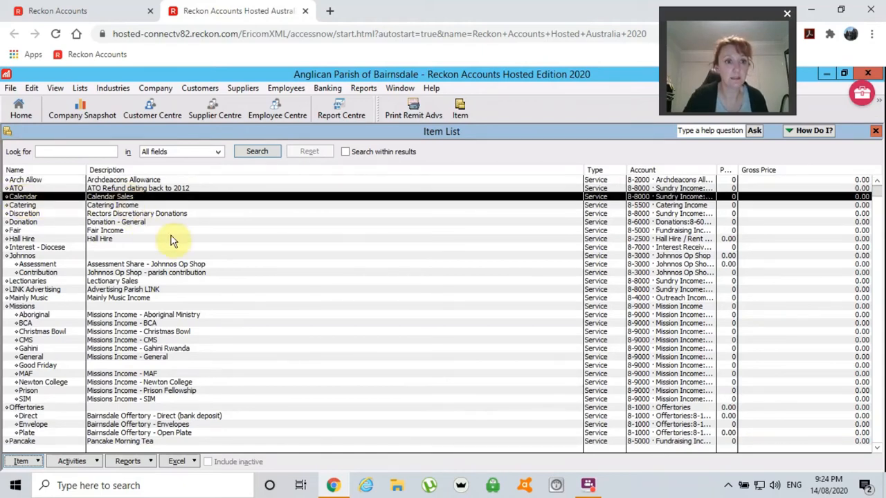
{"action": "scroll", "coordinate": [176, 238], "scroll_direction": "down", "scroll_amount": 1}
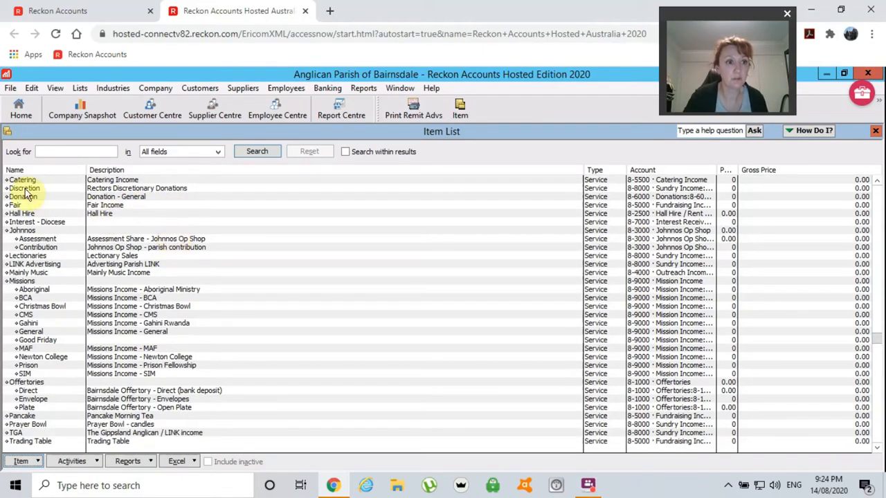
{"action": "left_click", "coordinate": [171, 191]}
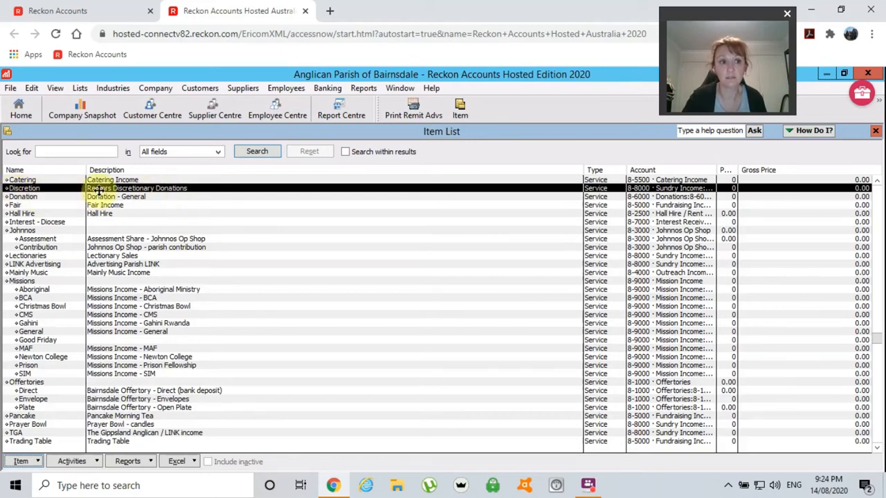
{"action": "left_click", "coordinate": [29, 199]}
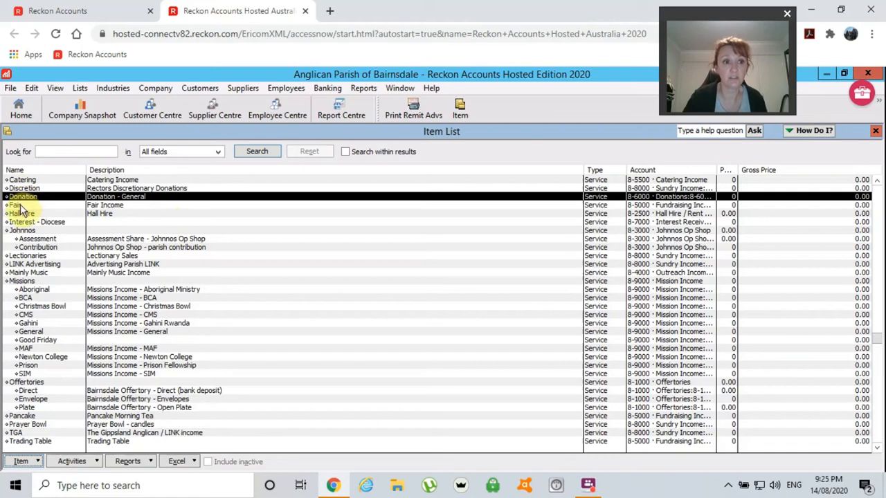
{"action": "left_click", "coordinate": [20, 206]}
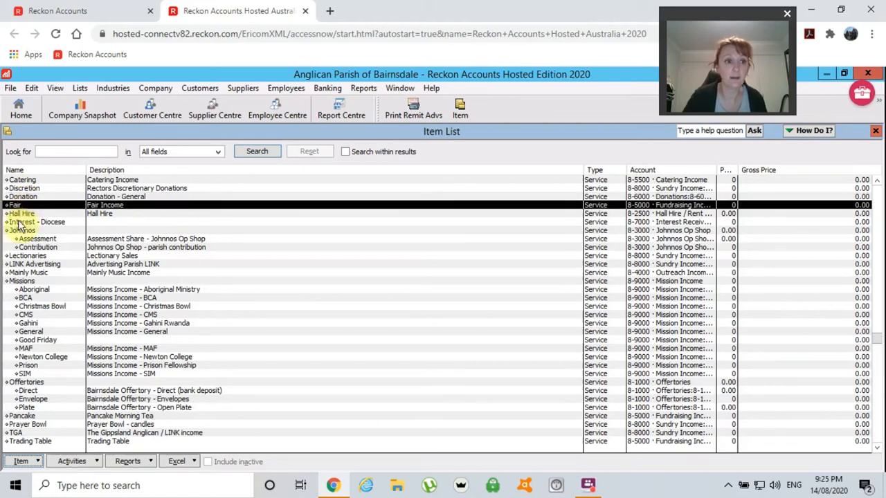
{"action": "left_click", "coordinate": [22, 214]}
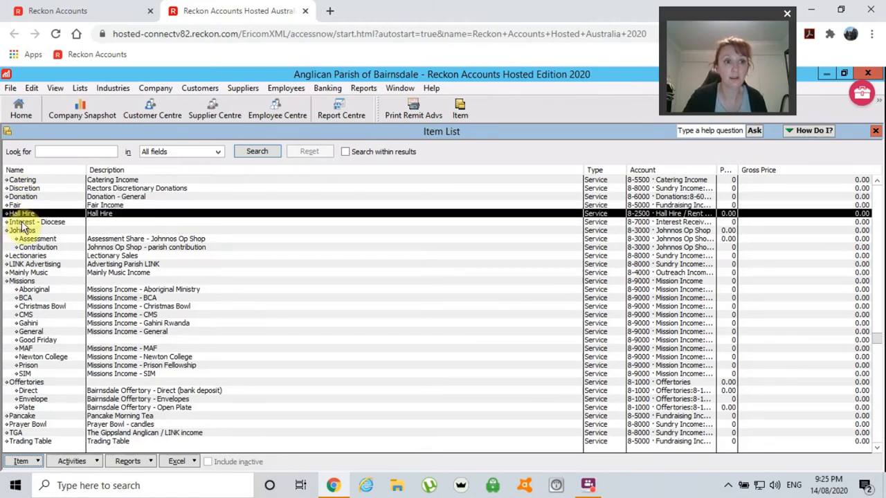
{"action": "left_click", "coordinate": [23, 222]}
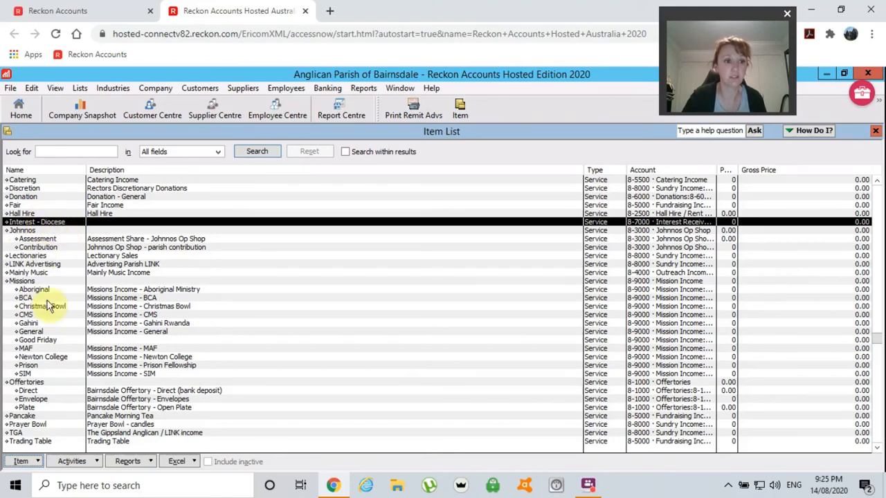
Open the Interest - Diocese item for editing and shorten its name to Interest
{"action": "double_click", "coordinate": [32, 223]}
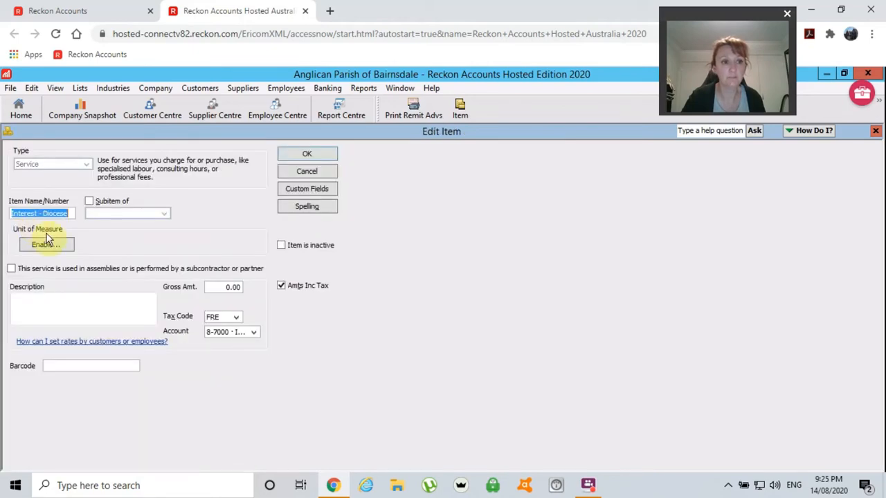
{"action": "left_click", "coordinate": [39, 215]}
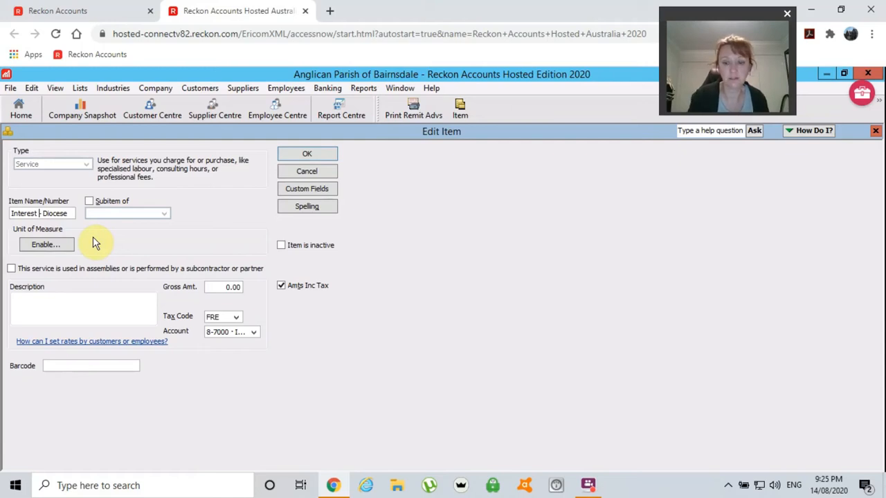
{"action": "key", "text": "Delete"}
{"action": "key", "text": "Delete"}
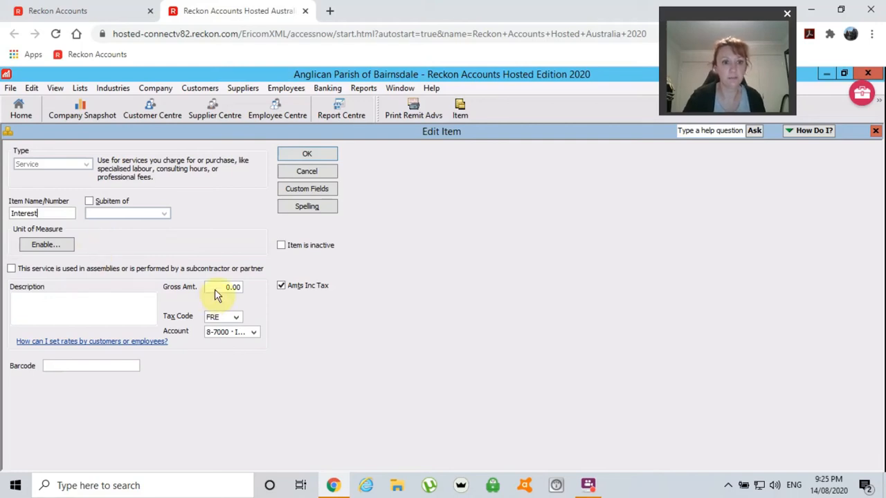
Check the item's linked income account without changing it, and restore the item name to Interest - Diocese
{"action": "left_click", "coordinate": [254, 333]}
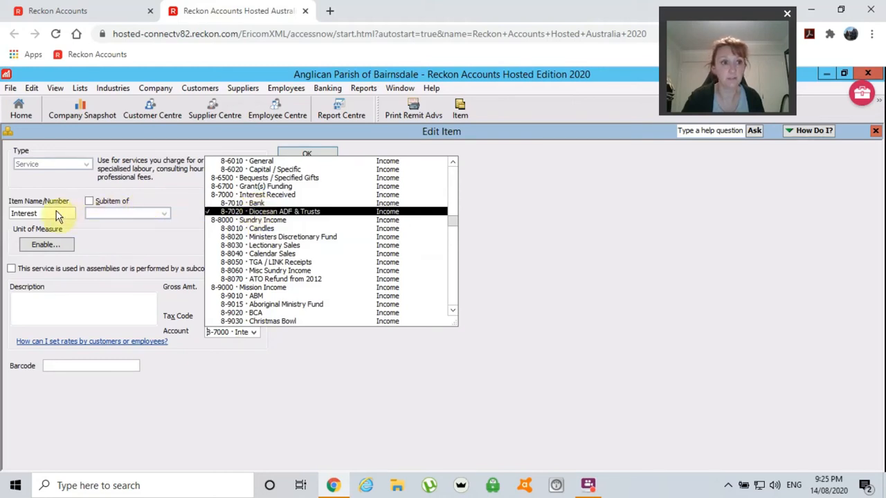
{"action": "left_click", "coordinate": [517, 283]}
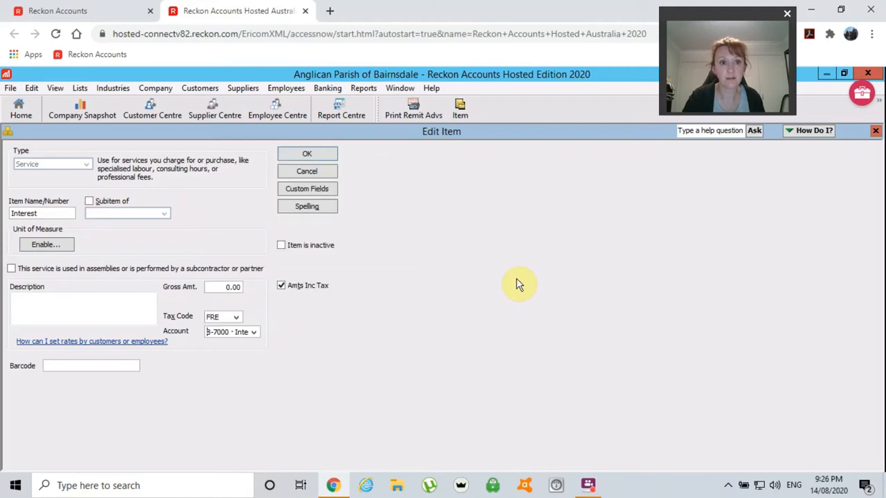
{"action": "left_click", "coordinate": [42, 214]}
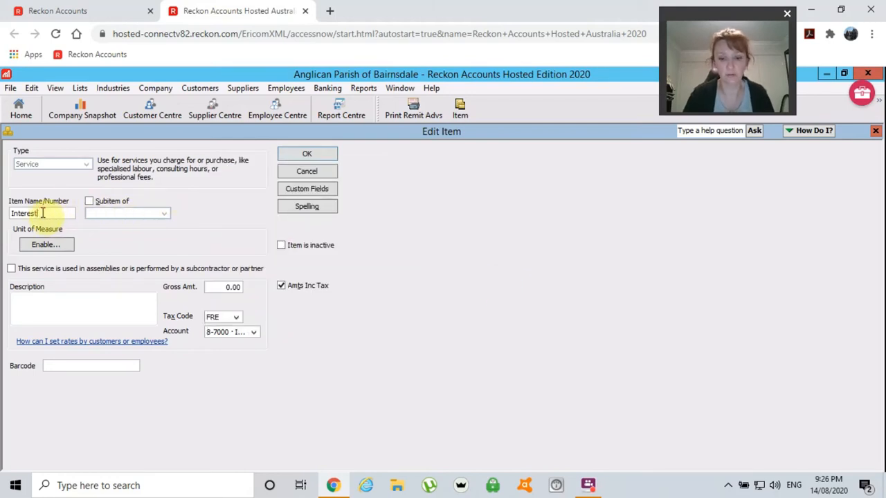
{"action": "type", "text": "- Diocese"}
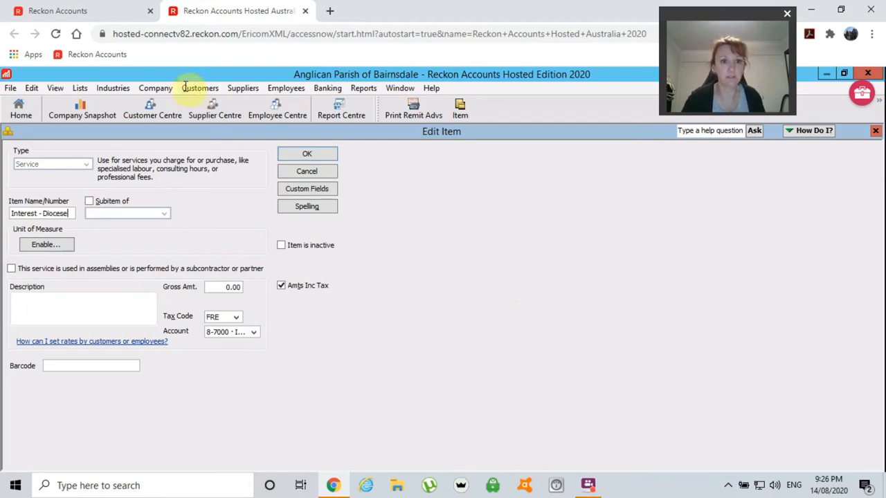
Save the Interest - Diocese item, and start a new Service item named Interest - Bank with the description Interest - NAB
{"action": "left_click", "coordinate": [300, 154]}
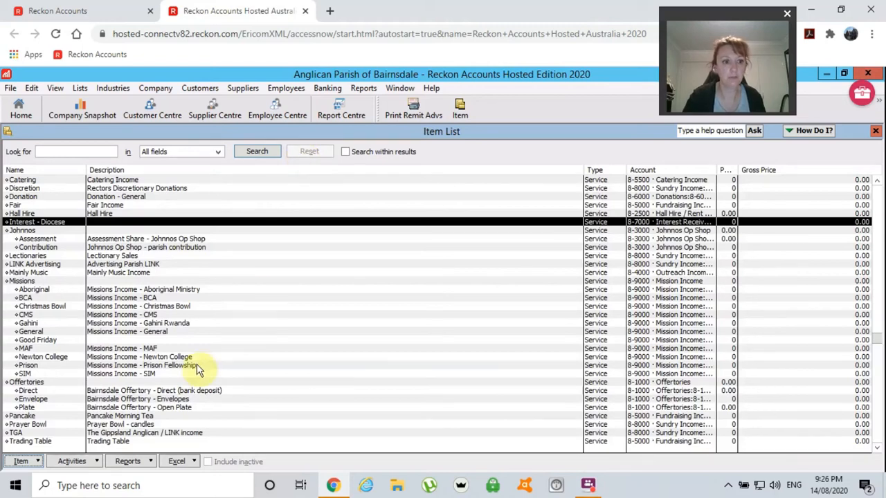
{"action": "left_click", "coordinate": [23, 462]}
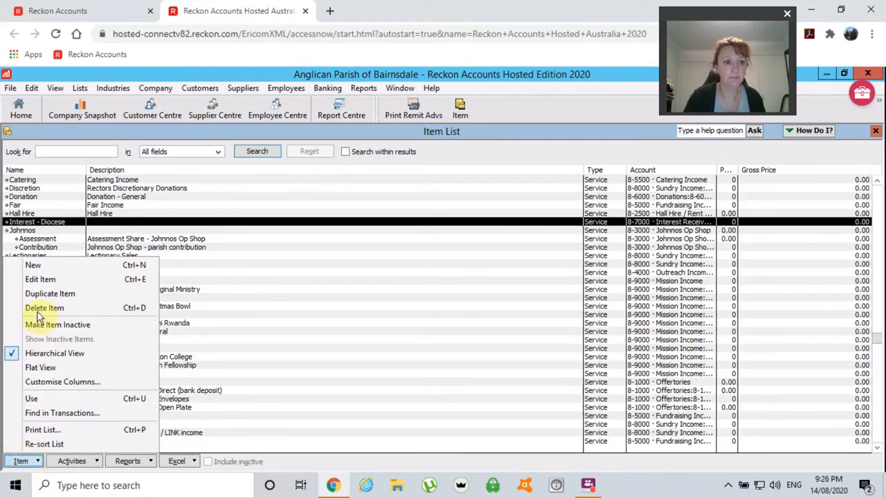
{"action": "left_click", "coordinate": [34, 267]}
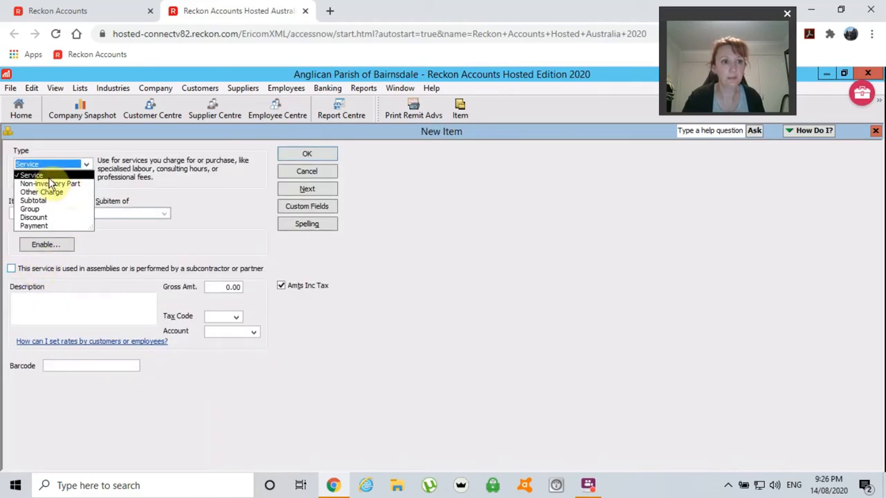
{"action": "left_click", "coordinate": [42, 175]}
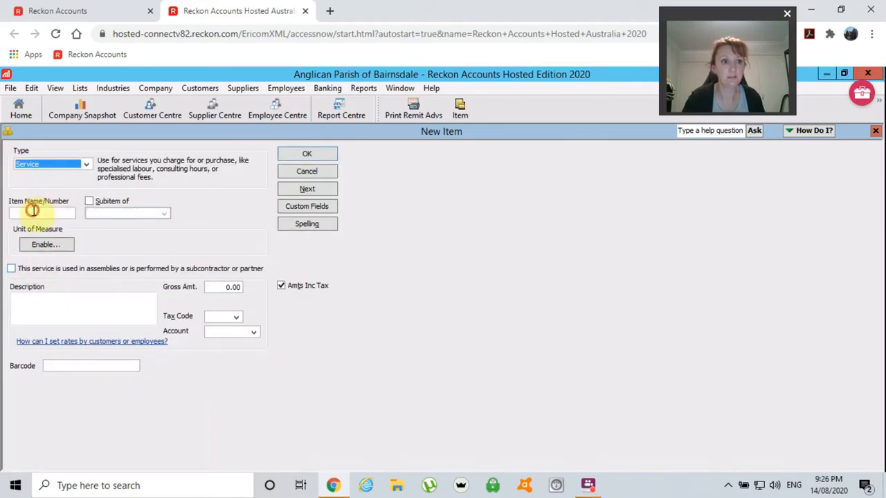
{"action": "left_click", "coordinate": [34, 213]}
{"action": "type", "text": "Interest - Bank"}
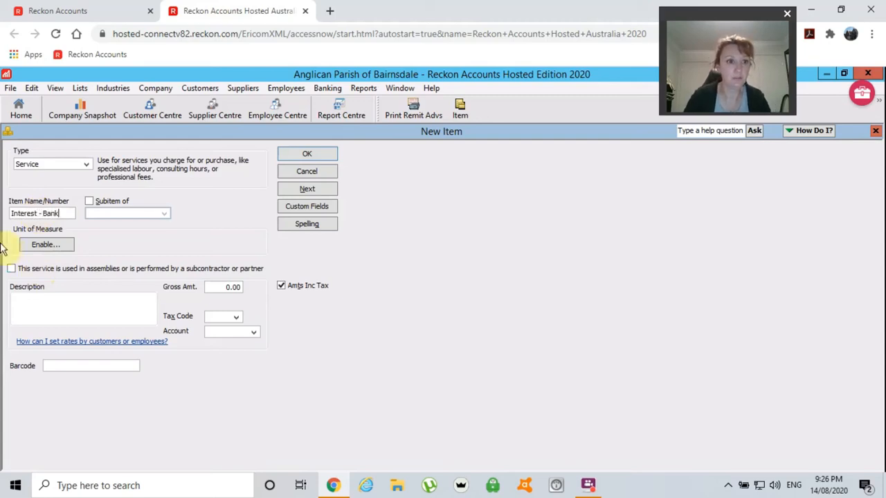
{"action": "left_click", "coordinate": [24, 298]}
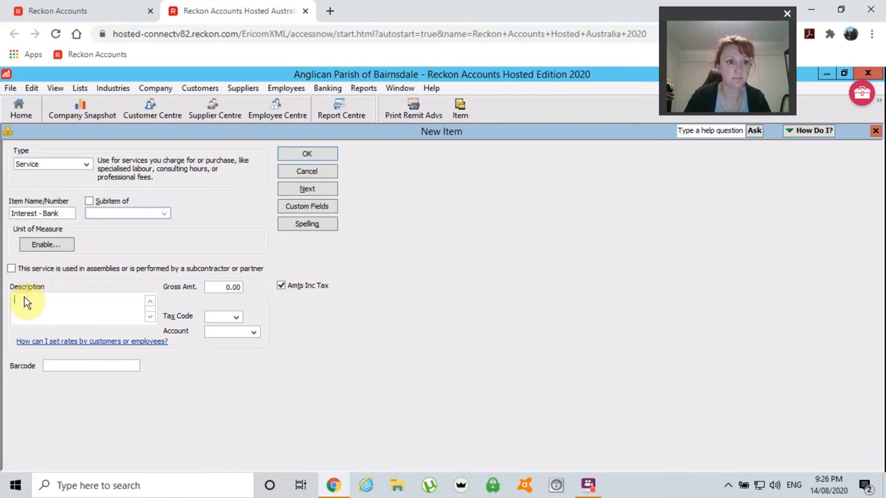
{"action": "type", "text": "Interest - NAB"}
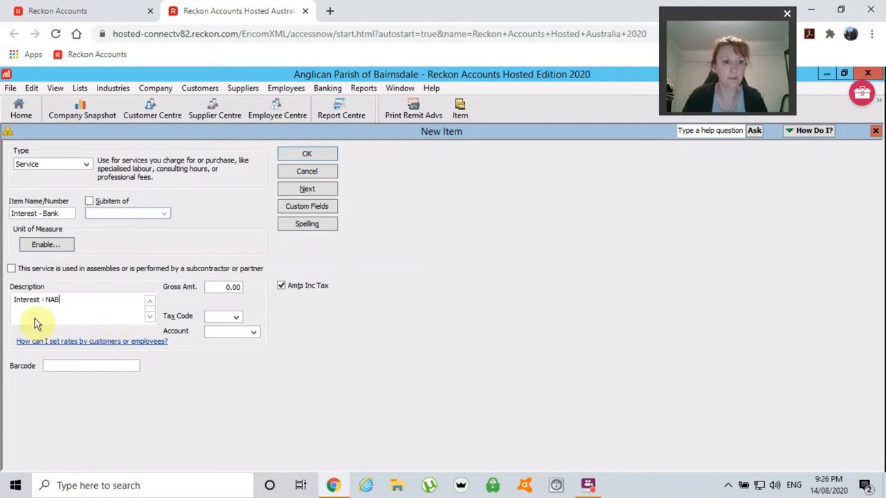
Assign tax code FRE and the income account 8-7010 Bank to the new item, and save it
{"action": "left_click", "coordinate": [236, 320]}
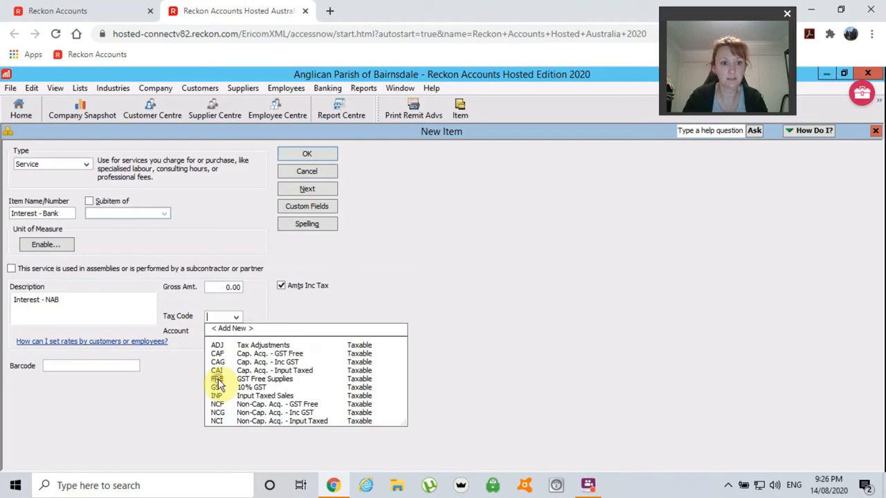
{"action": "left_click", "coordinate": [218, 380]}
{"action": "left_click", "coordinate": [255, 334]}
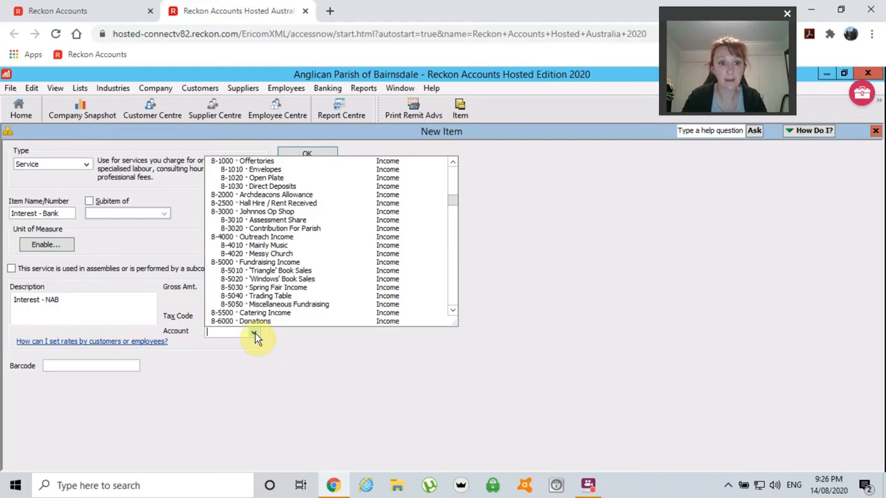
{"action": "left_click", "coordinate": [451, 316]}
{"action": "left_click", "coordinate": [451, 316]}
{"action": "left_click", "coordinate": [452, 316]}
{"action": "left_click", "coordinate": [452, 316]}
{"action": "left_click", "coordinate": [451, 317]}
{"action": "left_click", "coordinate": [452, 316]}
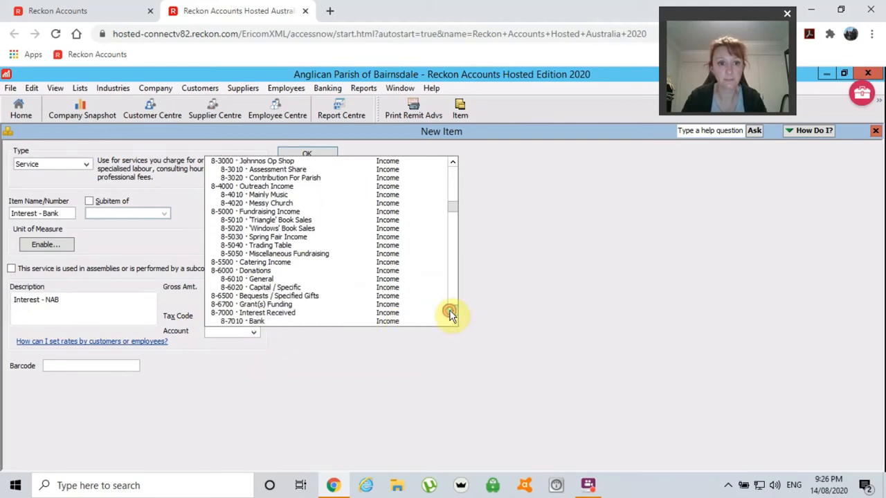
{"action": "left_click", "coordinate": [451, 315]}
{"action": "left_click", "coordinate": [451, 315]}
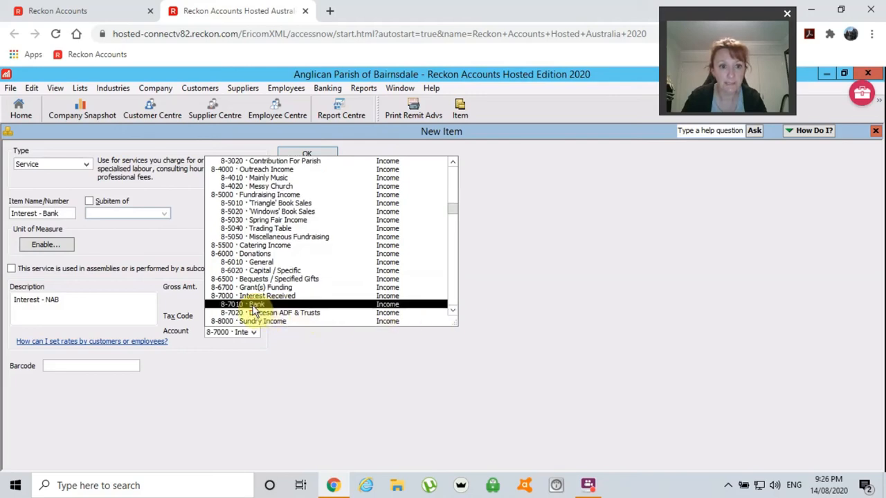
{"action": "left_click", "coordinate": [254, 309]}
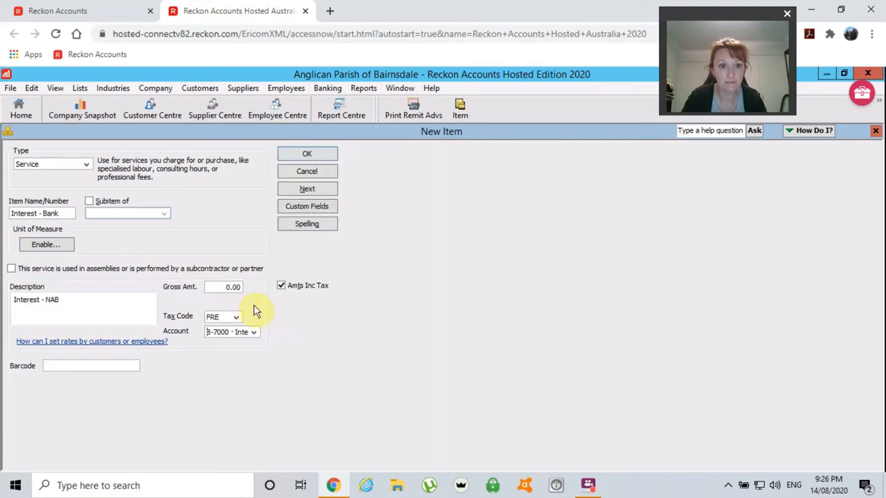
{"action": "left_click", "coordinate": [315, 155]}
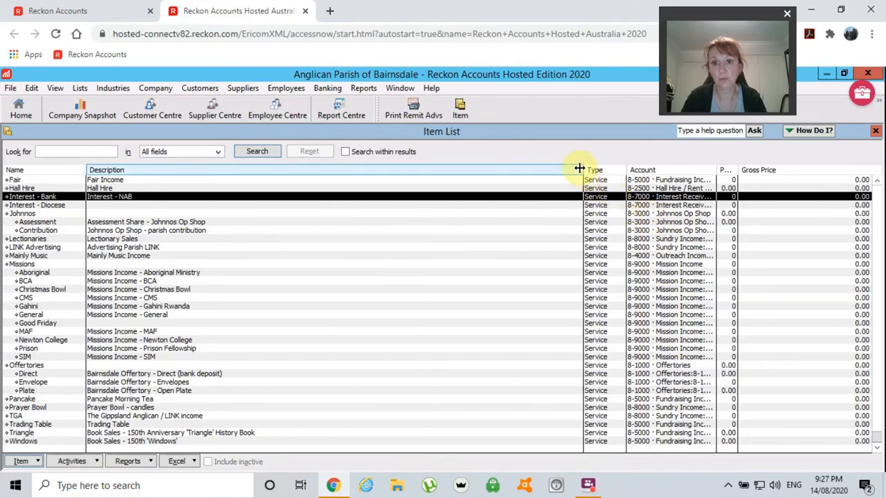
Widen the Item List's Account column, check the Christmas Bowl item's linked income account without changing it, and close the list
{"action": "left_click_drag", "start_coordinate": [578, 169], "coordinate": [394, 252]}
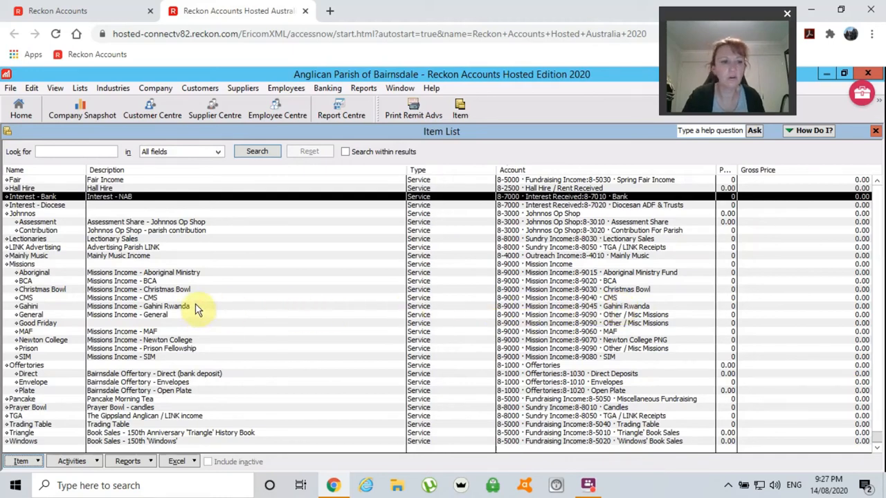
{"action": "left_click", "coordinate": [54, 290]}
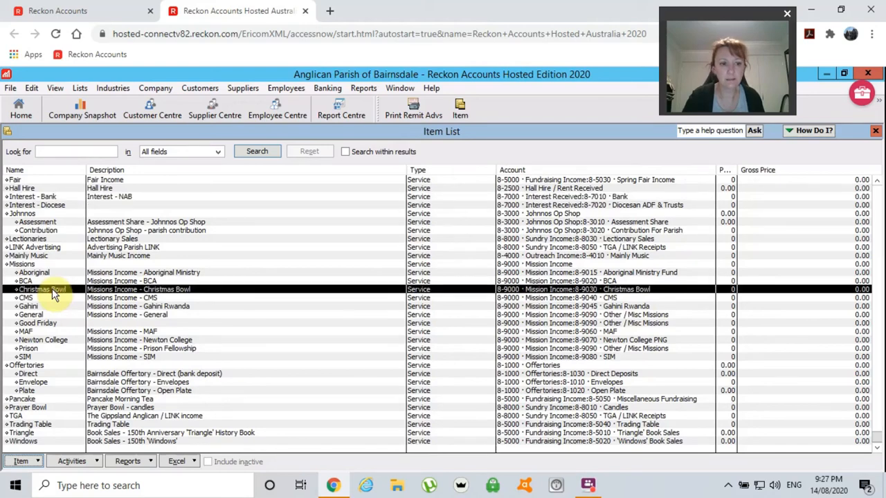
{"action": "left_click", "coordinate": [22, 461]}
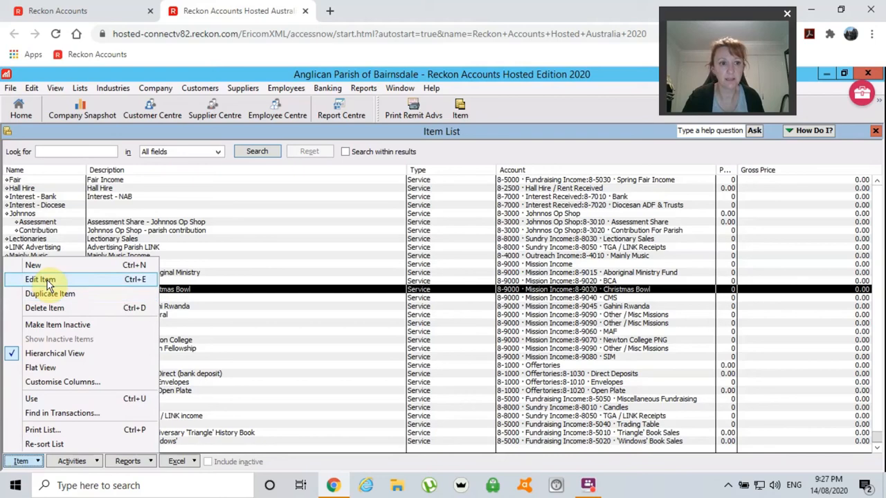
{"action": "left_click", "coordinate": [221, 293]}
{"action": "double_click", "coordinate": [222, 294]}
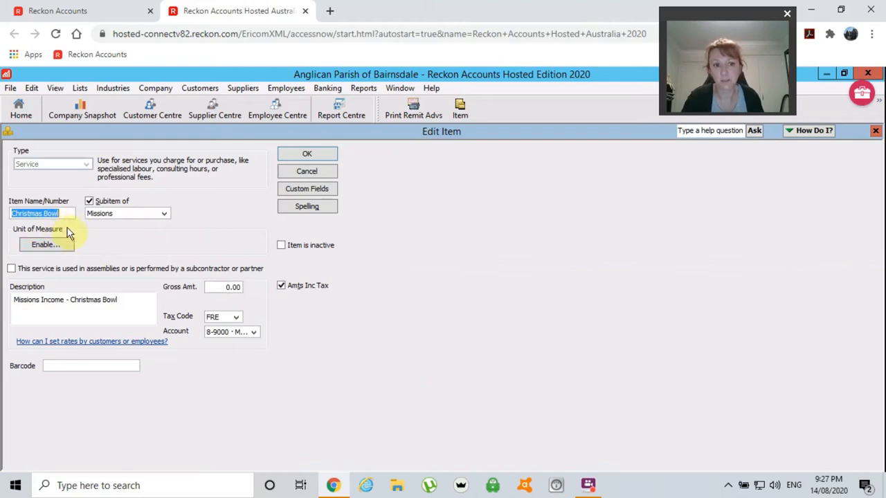
{"action": "left_click", "coordinate": [253, 333]}
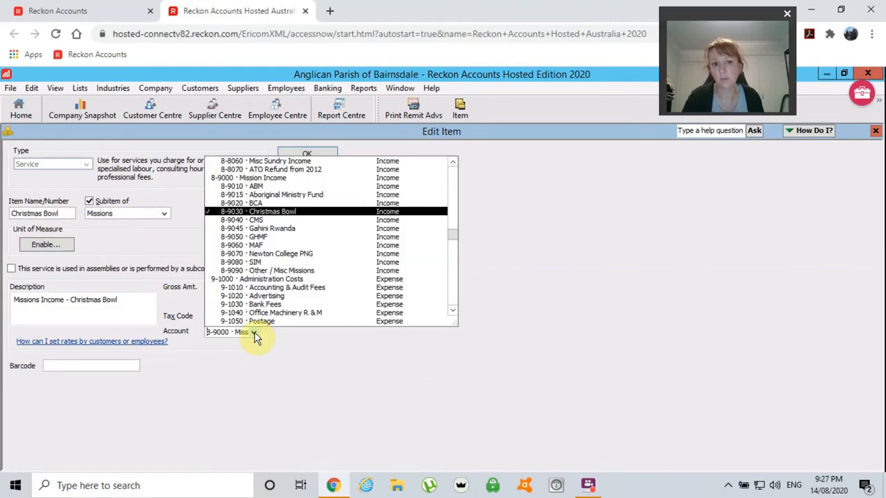
{"action": "left_click", "coordinate": [374, 376]}
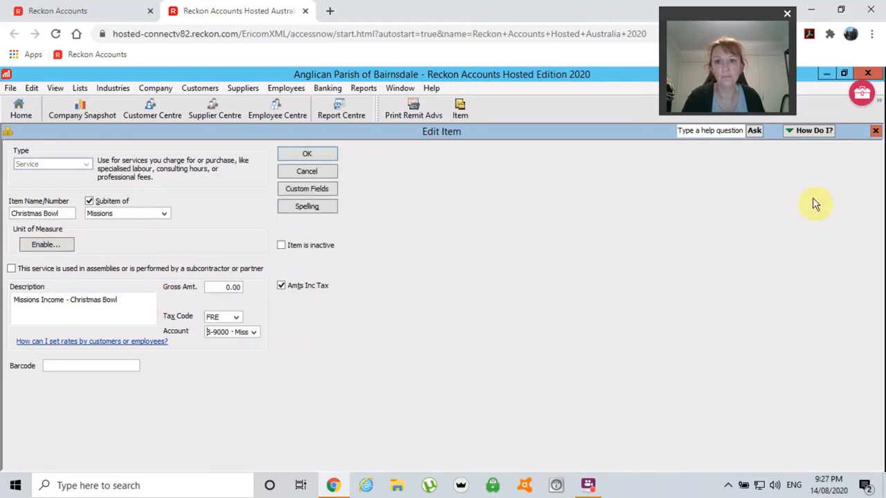
{"action": "left_click", "coordinate": [310, 154]}
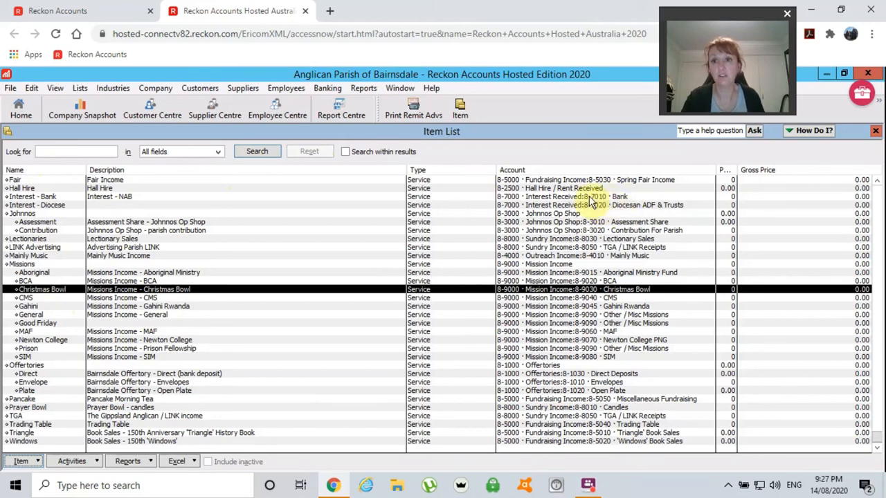
{"action": "left_click", "coordinate": [875, 131]}
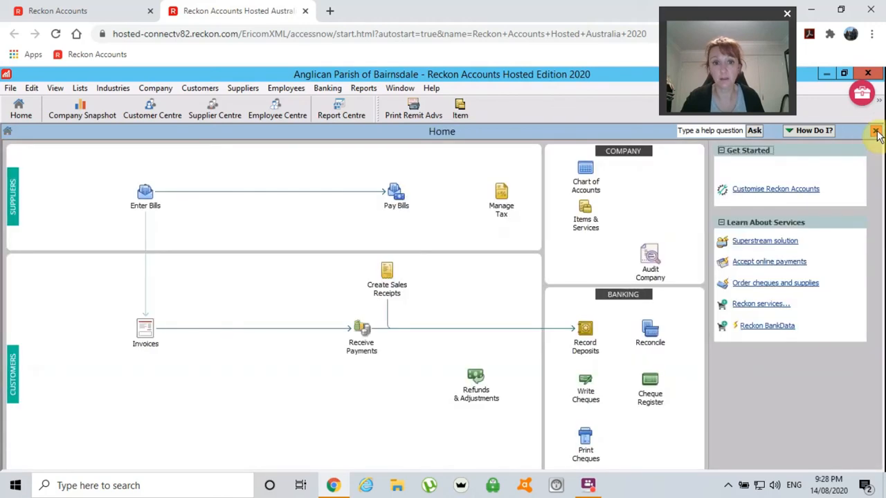
Look through the income accounts in the Chart of Accounts, including the Interest Received, Sundry Income and Mission Income groups, and close it
{"action": "left_click", "coordinate": [588, 191]}
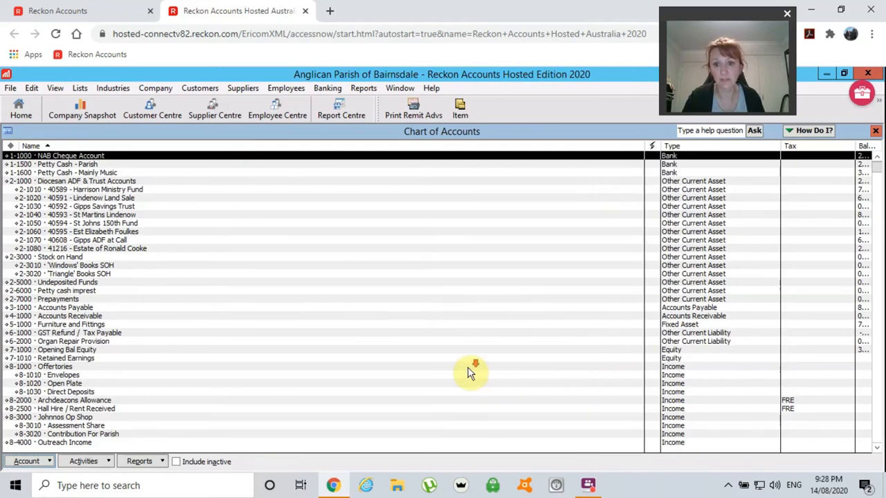
{"action": "scroll", "coordinate": [468, 372], "scroll_direction": "down", "scroll_amount": 4}
{"action": "scroll", "coordinate": [468, 373], "scroll_direction": "down", "scroll_amount": 4}
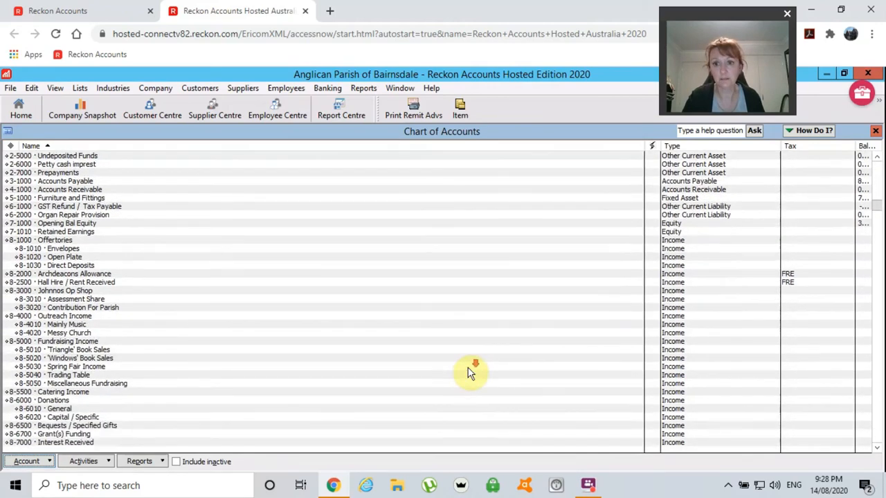
{"action": "scroll", "coordinate": [467, 372], "scroll_direction": "down", "scroll_amount": 1}
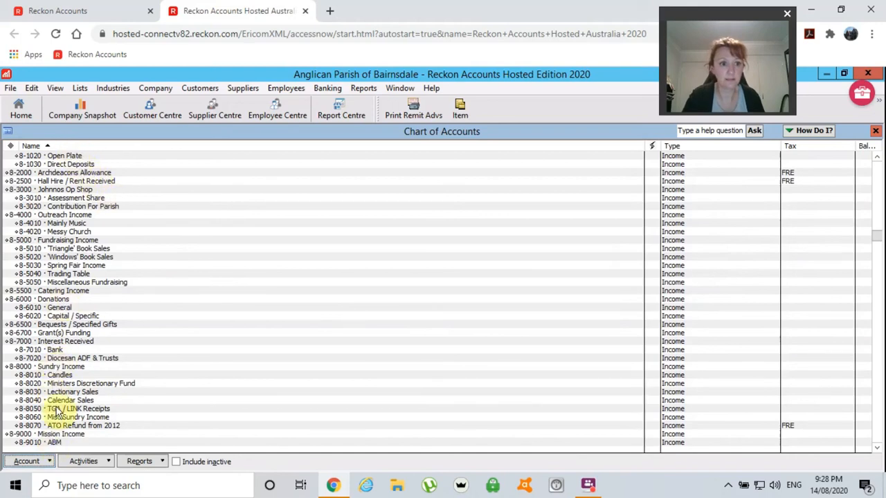
{"action": "scroll", "coordinate": [391, 305], "scroll_direction": "down", "scroll_amount": 1}
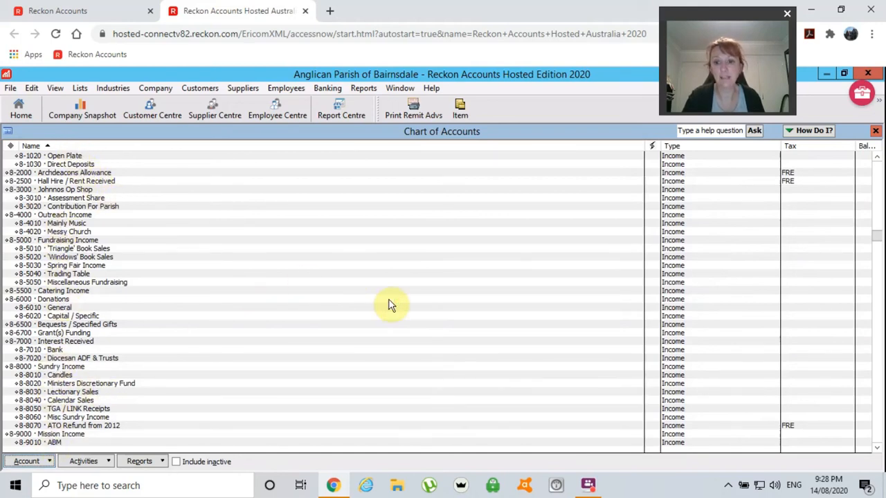
{"action": "scroll", "coordinate": [391, 305], "scroll_direction": "down", "scroll_amount": 2}
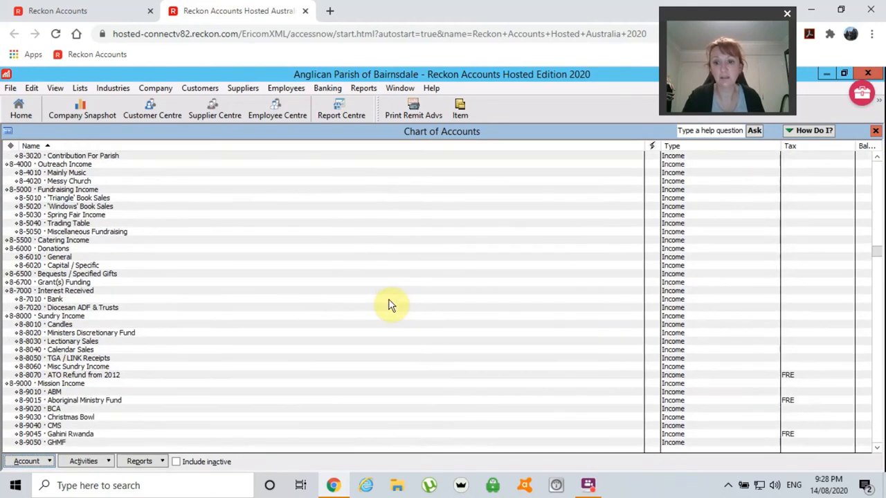
{"action": "left_click", "coordinate": [876, 133]}
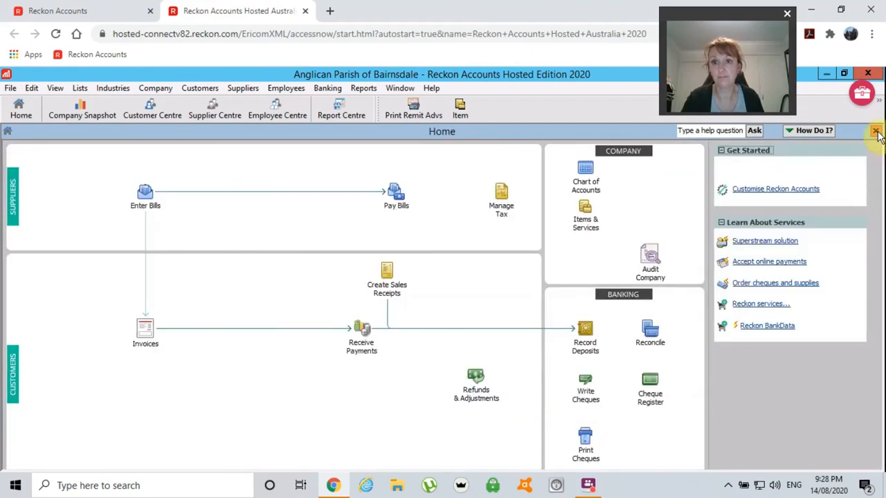